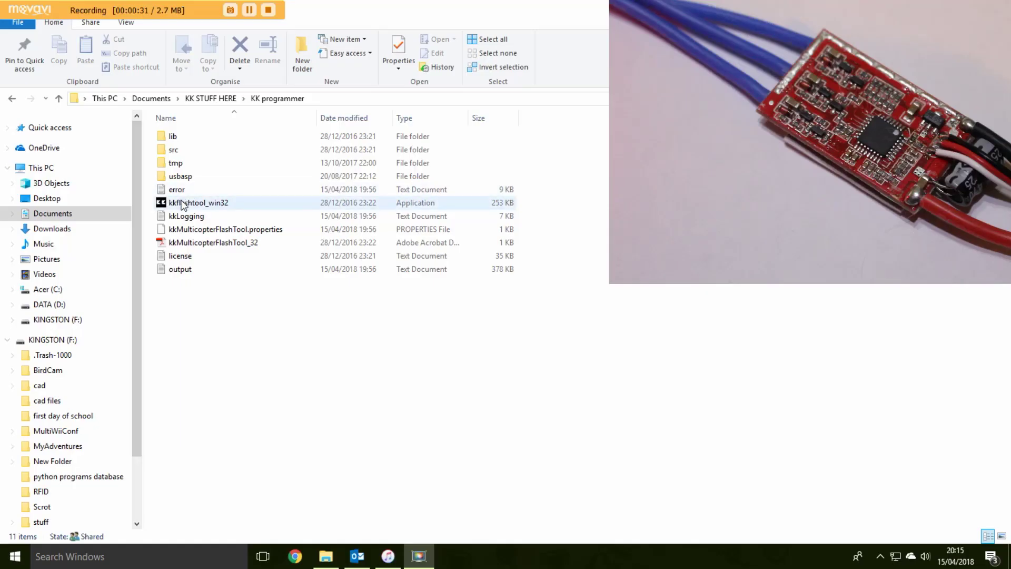
# Start kkflashtool_win32 from the KK programmer folder
pyautogui.click(182, 206)
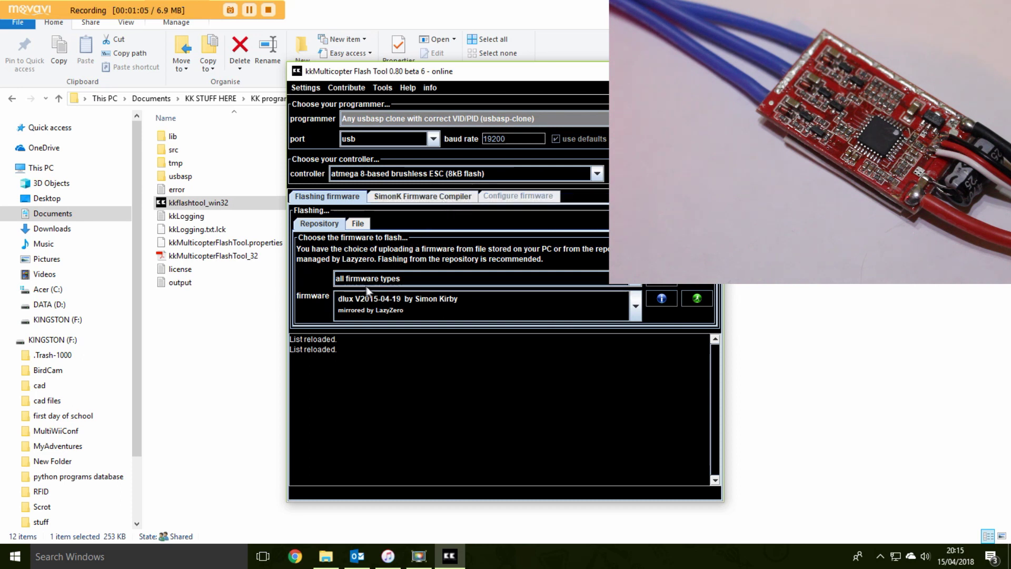
# Filter firmware to TGY, keep TGY V2015-04-19, attempt flashing, and dismiss the flash-writing error
pyautogui.click(637, 285)
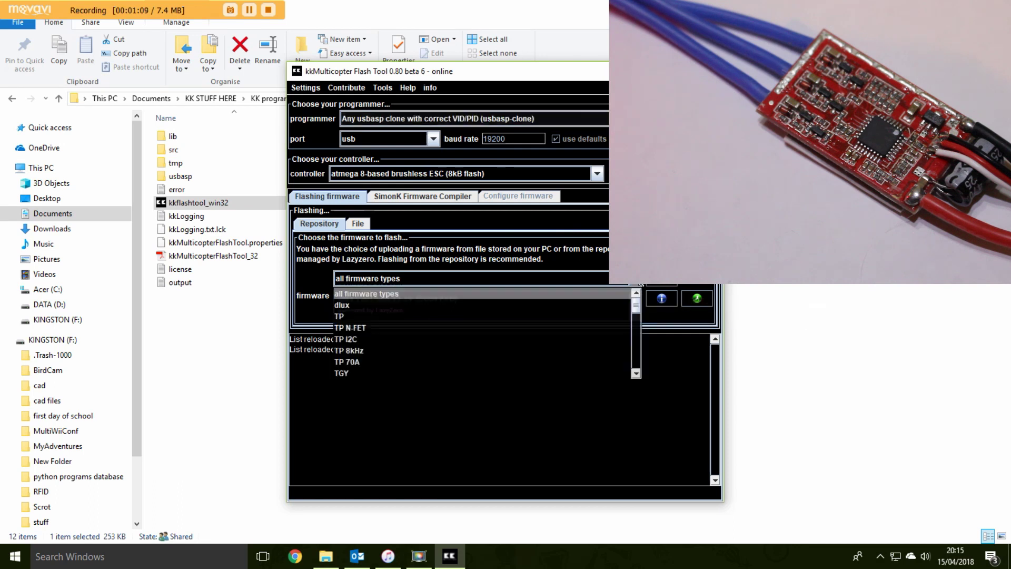
pyautogui.click(463, 368)
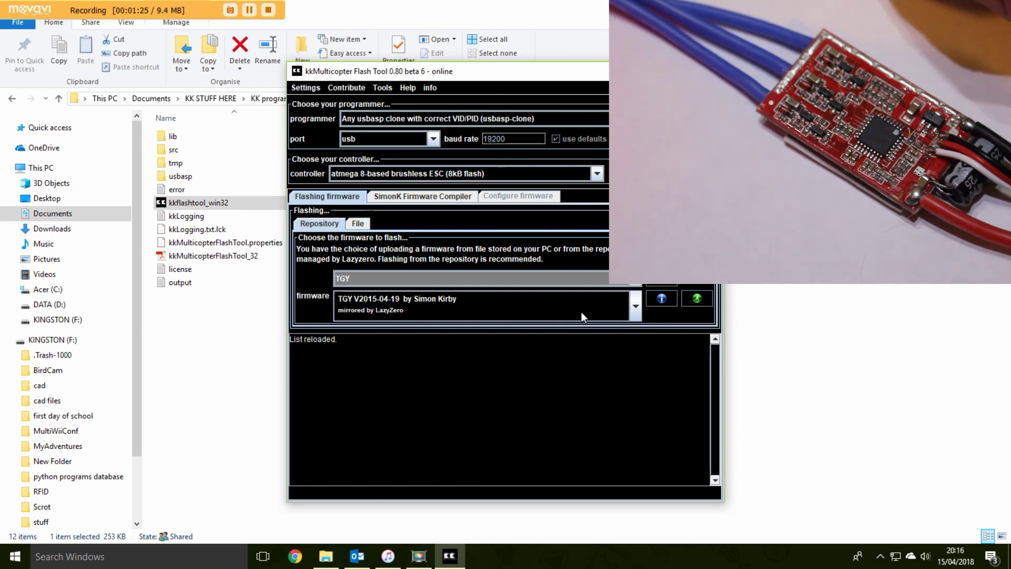
pyautogui.click(402, 298)
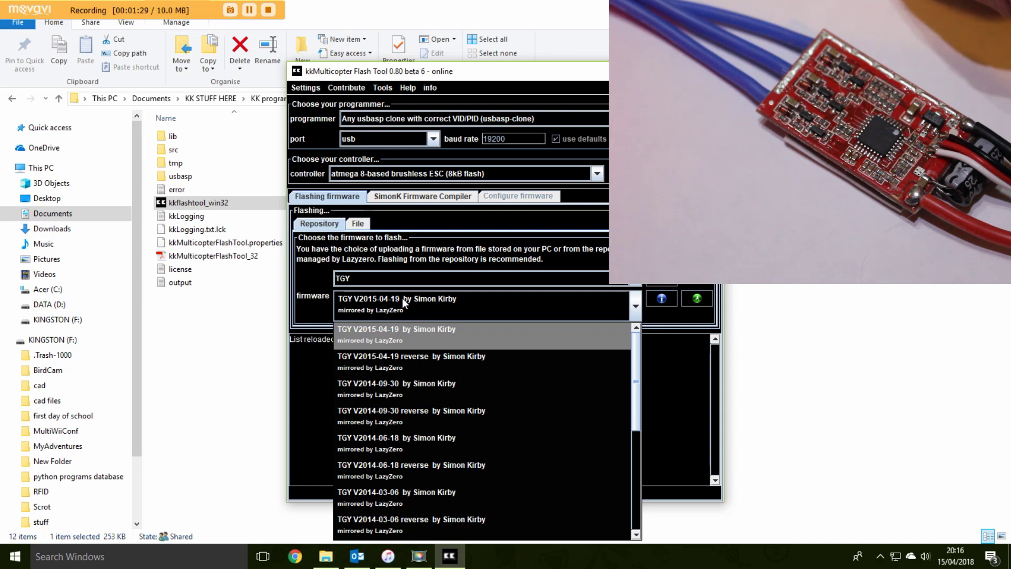
pyautogui.click(403, 298)
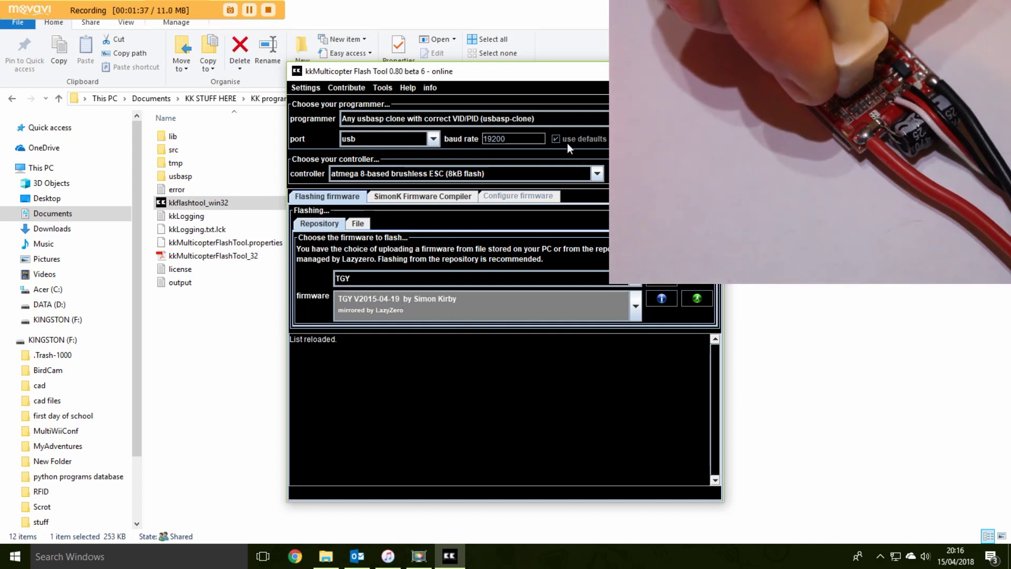
pyautogui.click(694, 300)
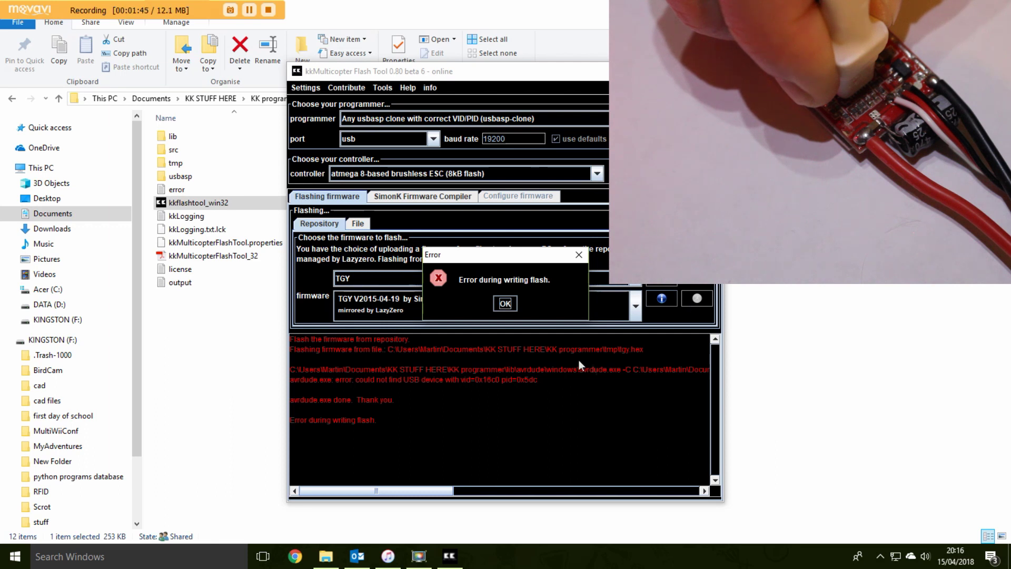
pyautogui.click(503, 303)
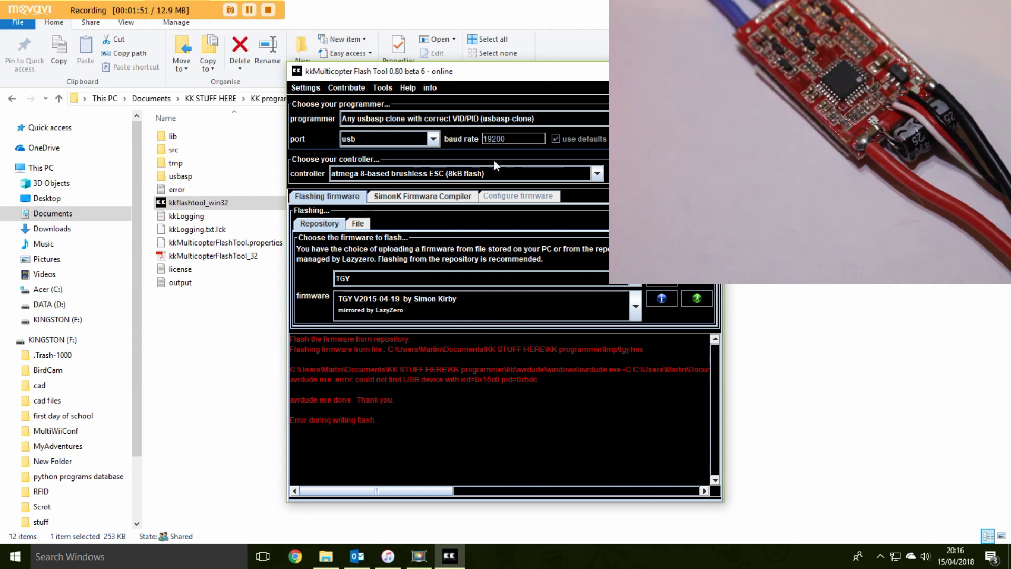
# Open Device Manager through This PC's Properties System window
pyautogui.rightClick(44, 173)
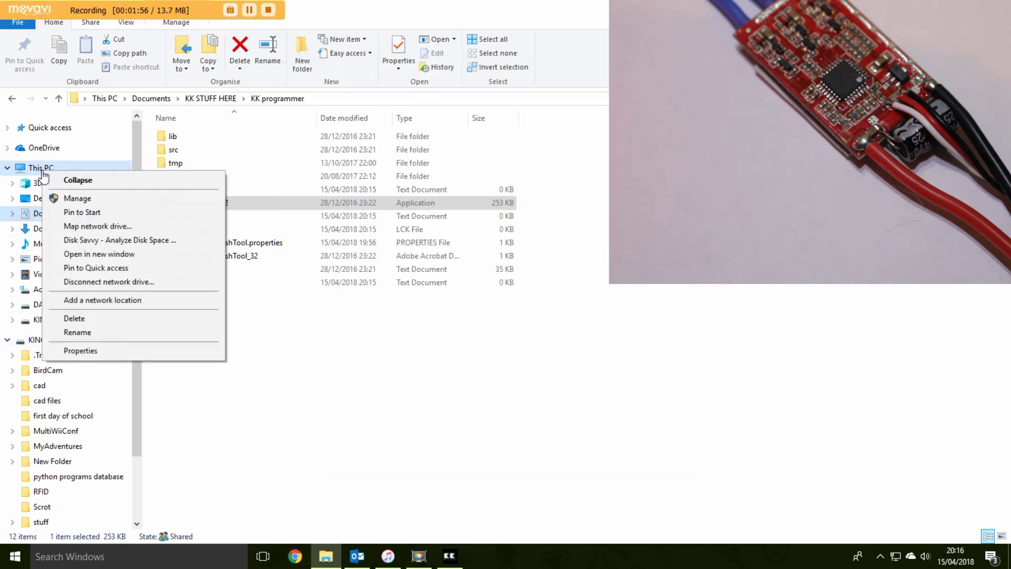
pyautogui.click(79, 350)
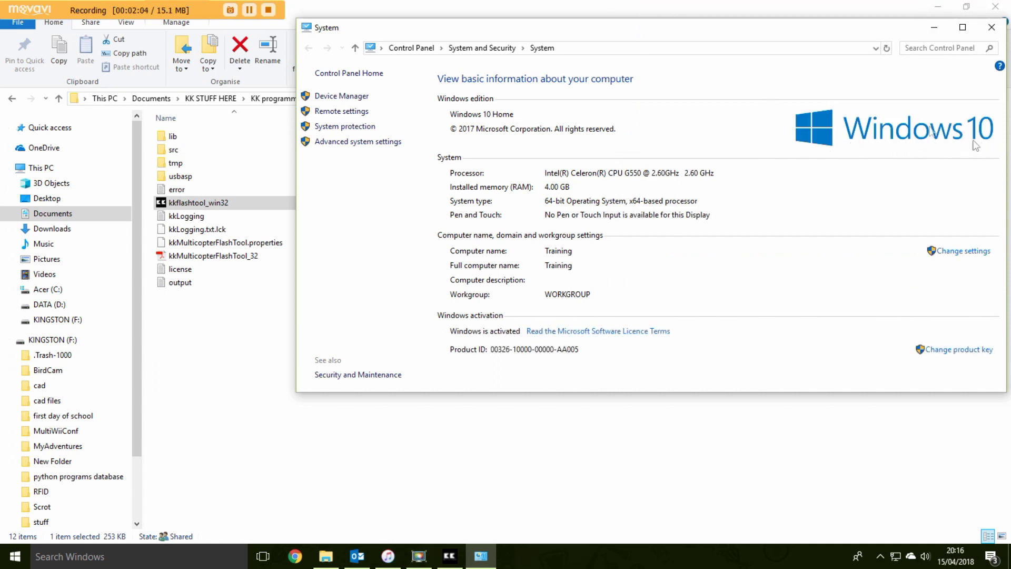
pyautogui.click(343, 103)
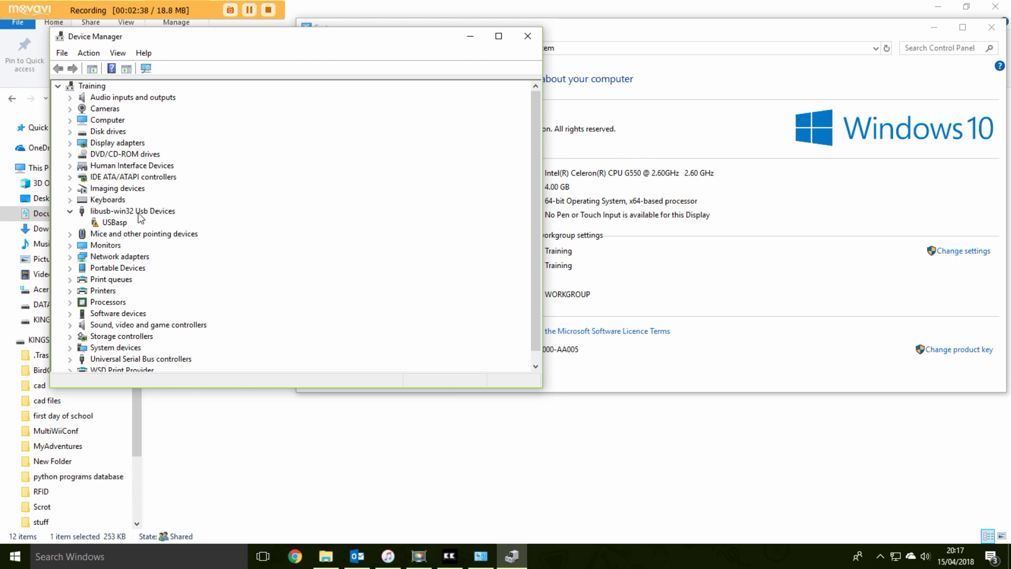
# Try updating the USBasp driver from the usbasp folder, then close the unsigned-INF error and properties
pyautogui.click(121, 223)
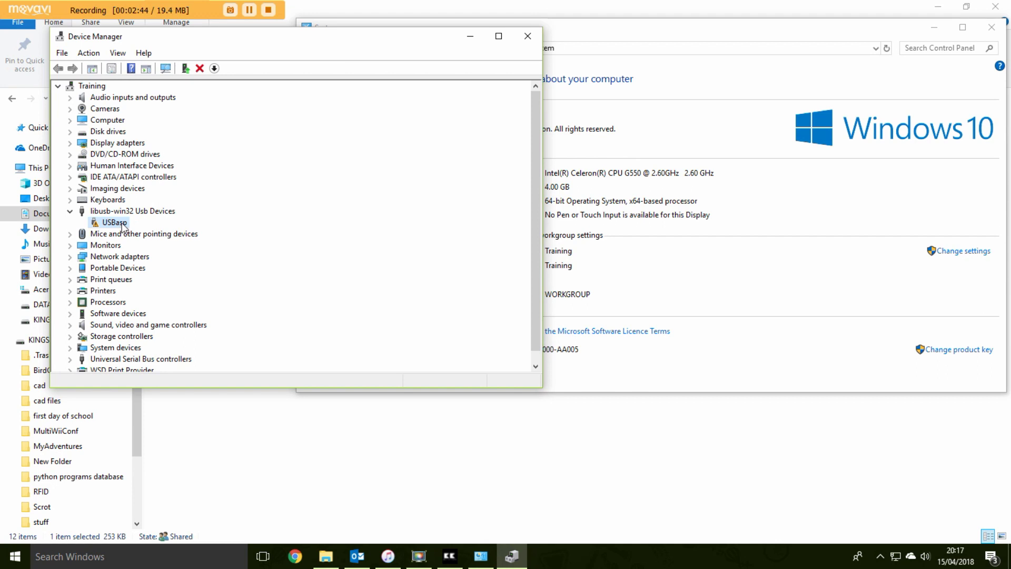
pyautogui.doubleClick(123, 224)
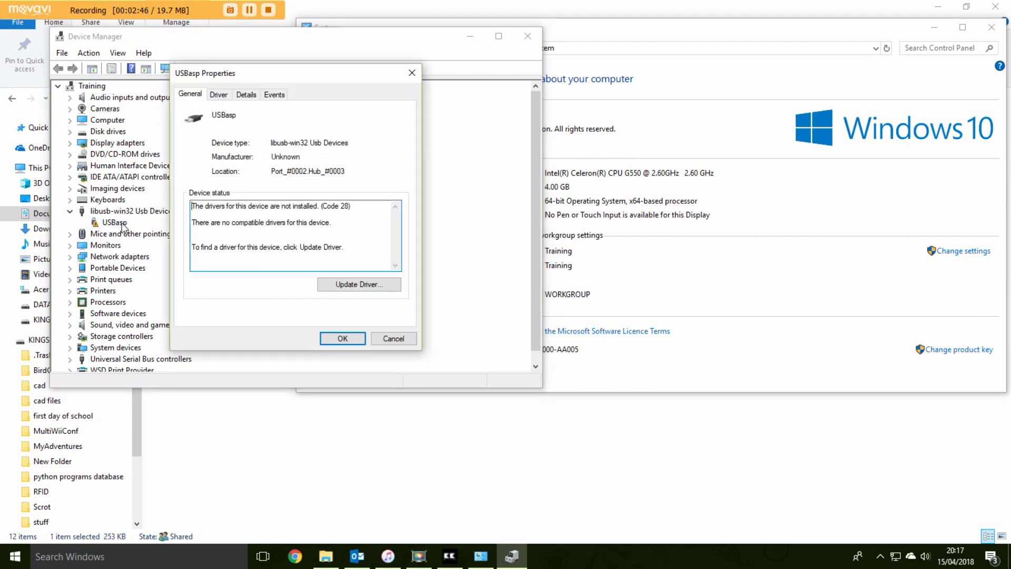
pyautogui.click(220, 95)
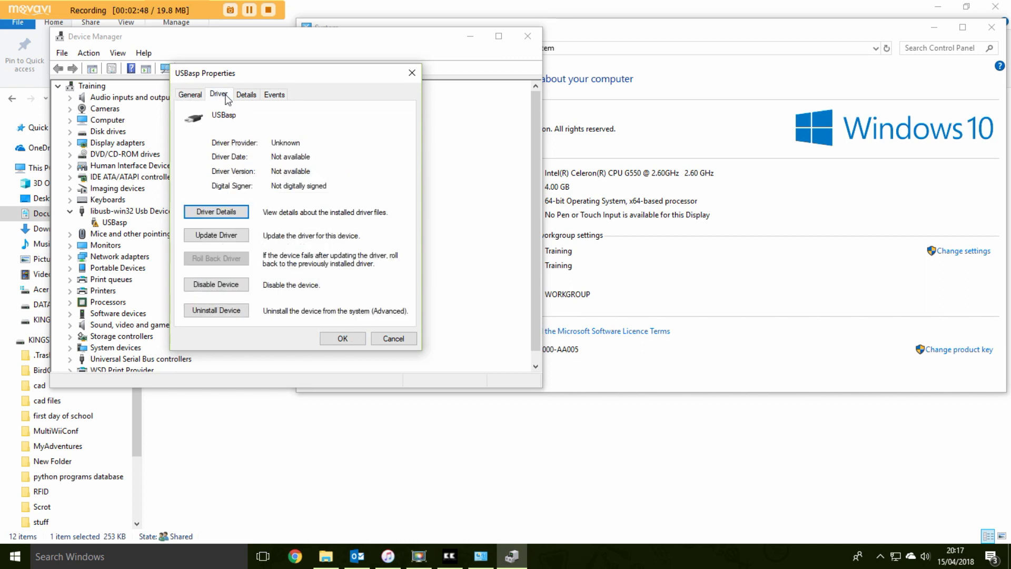
pyautogui.click(216, 235)
pyautogui.click(213, 241)
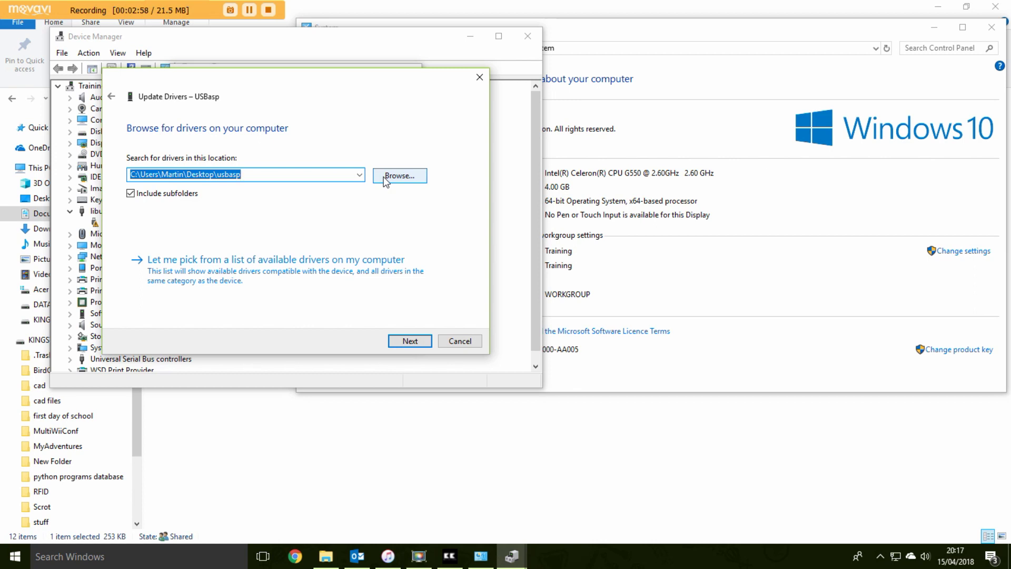
pyautogui.click(410, 341)
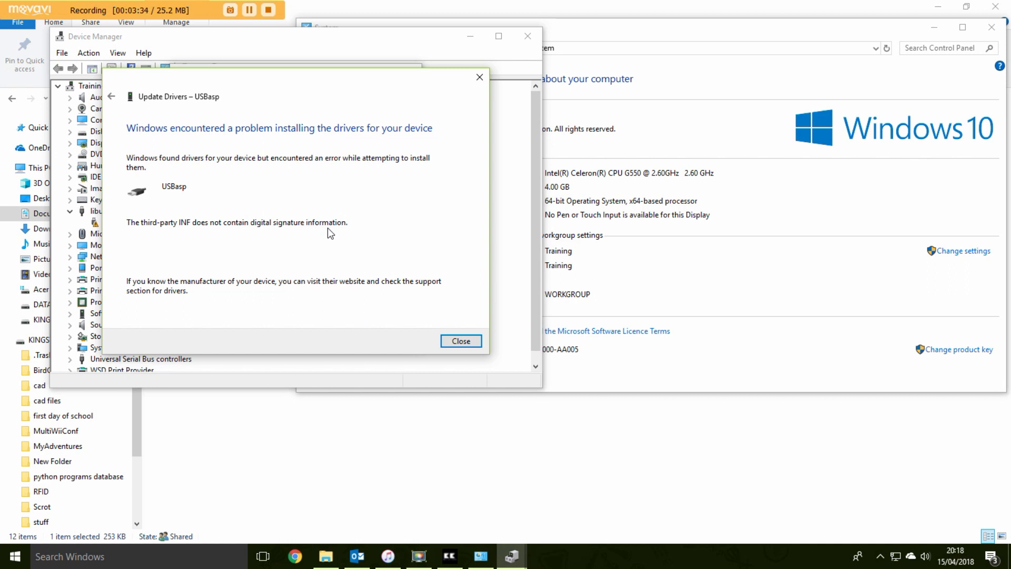
pyautogui.click(461, 341)
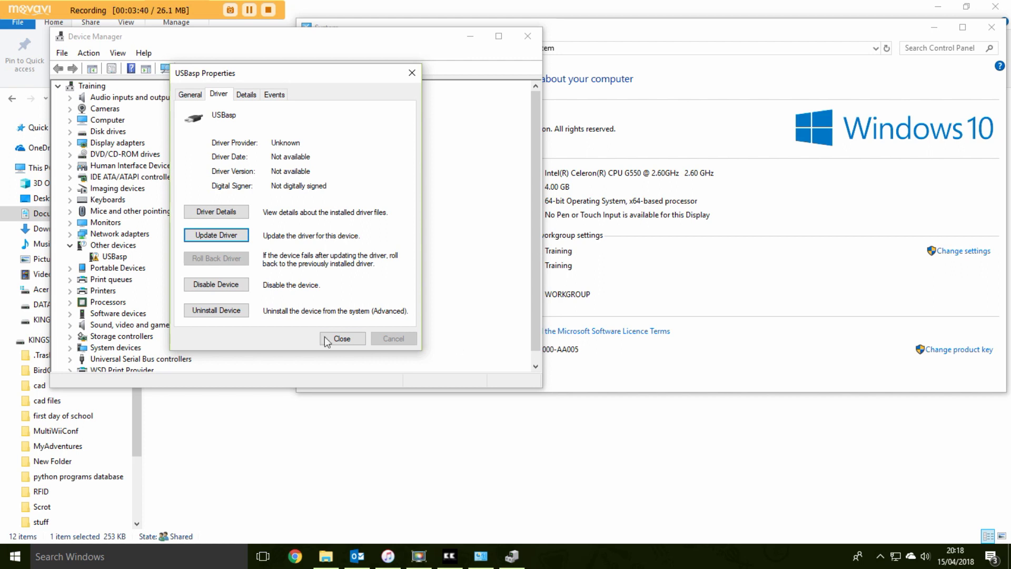
pyautogui.click(342, 339)
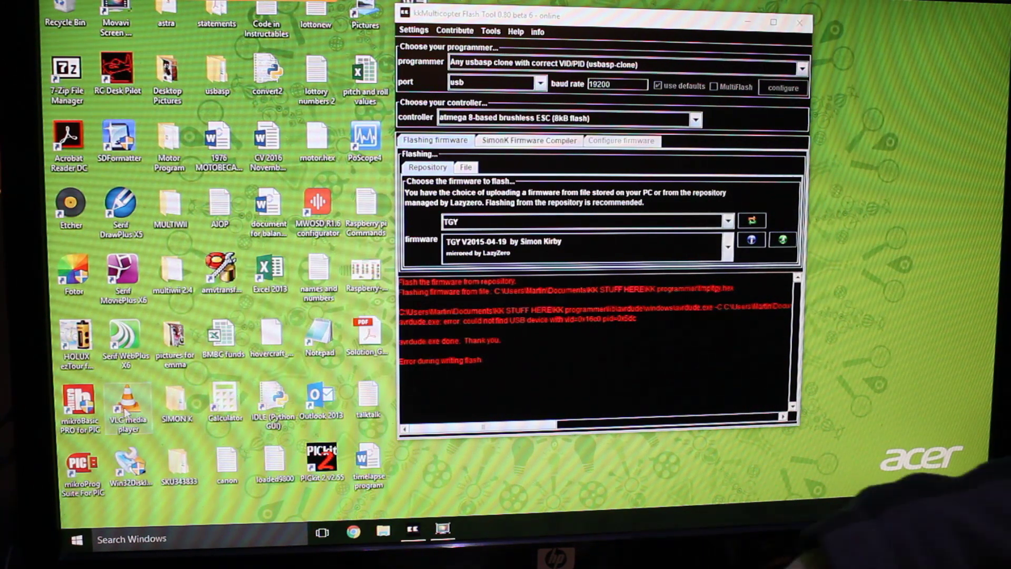
# Run shutdown /r /o from the Run box and dismiss the sign-out notice
pyautogui.press('super+r')
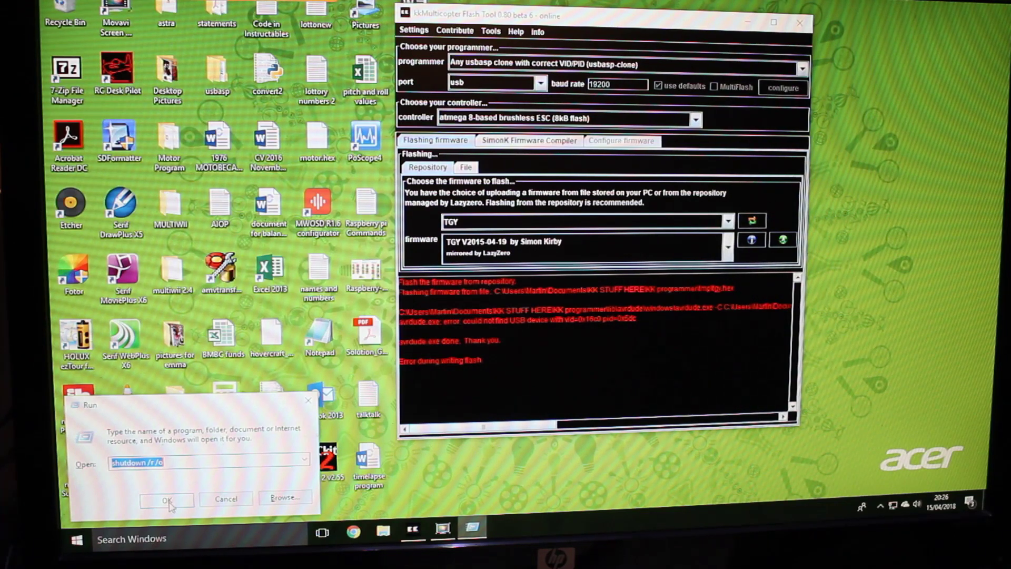
pyautogui.click(168, 502)
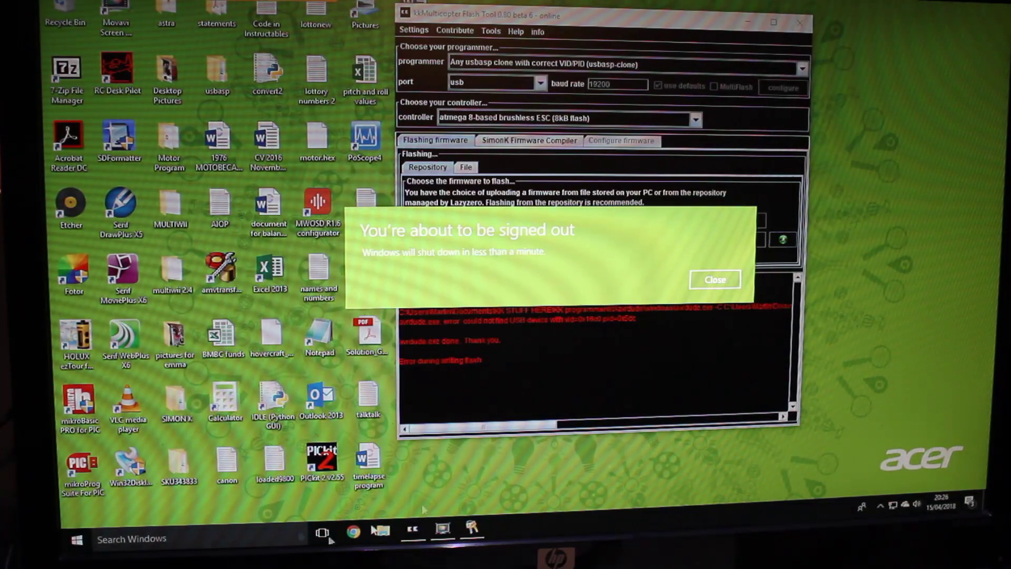
pyautogui.click(723, 282)
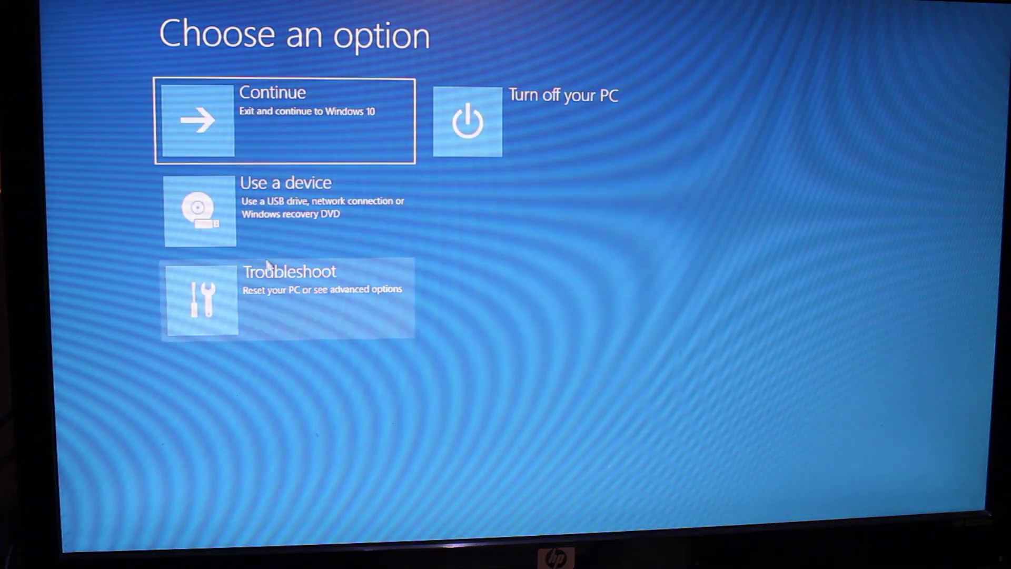
# Go to Troubleshoot > Advanced options > Start-up Settings and restart with option 4
pyautogui.click(275, 283)
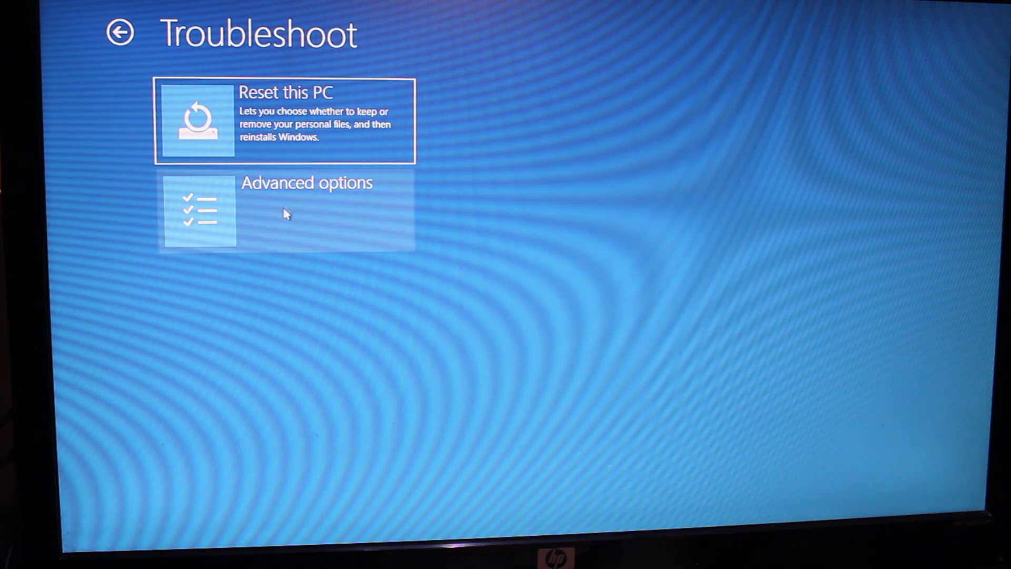
pyautogui.click(296, 186)
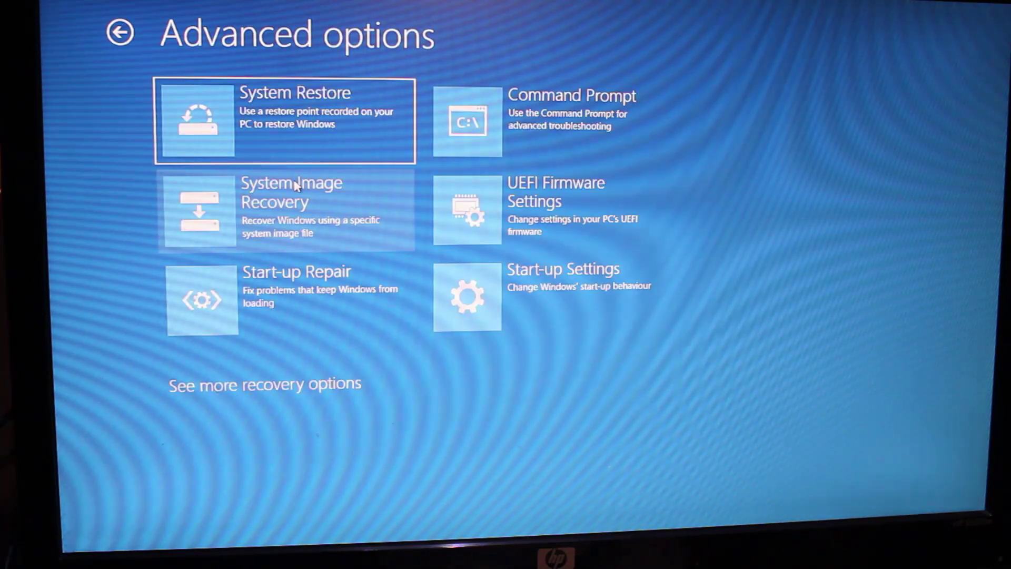
pyautogui.click(551, 291)
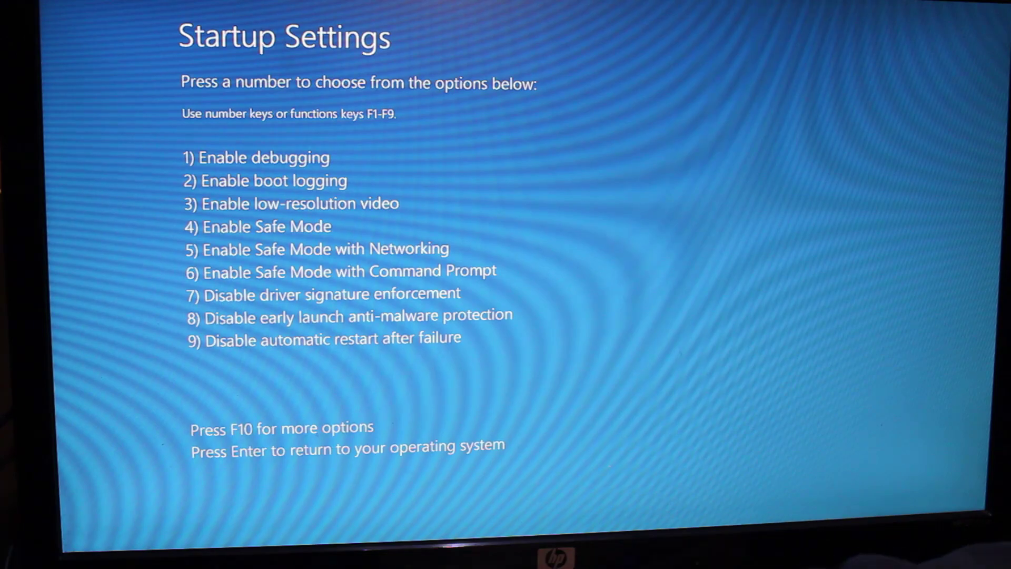
pyautogui.press('4')
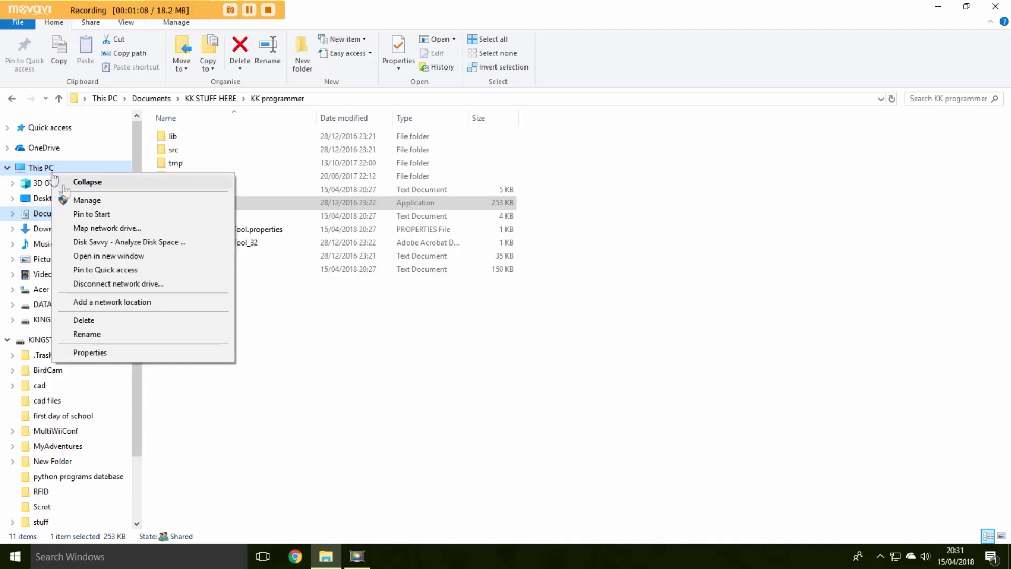
# Reopen Device Manager and show the USBasp device's Driver properties
pyautogui.click(90, 352)
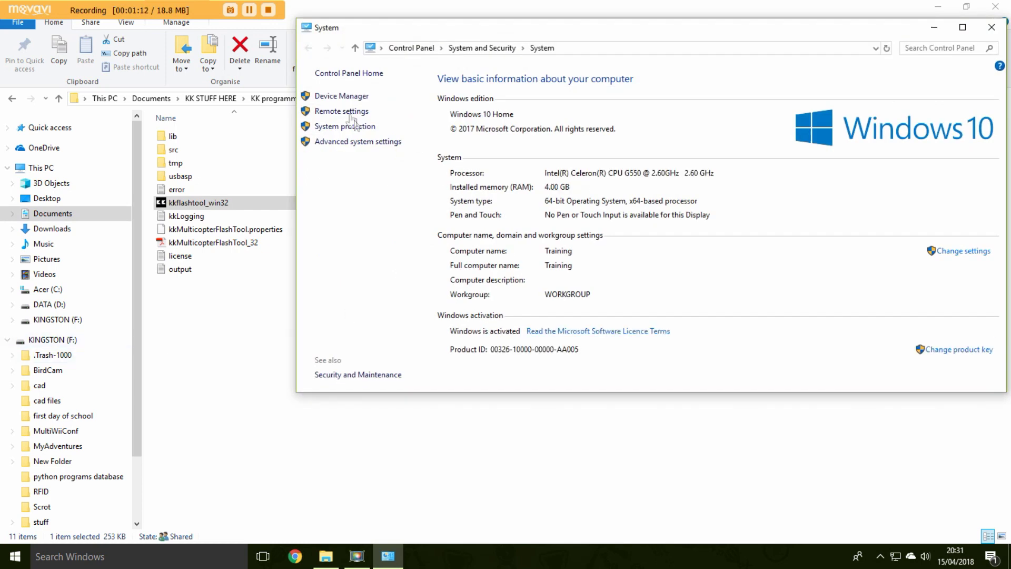
pyautogui.click(353, 101)
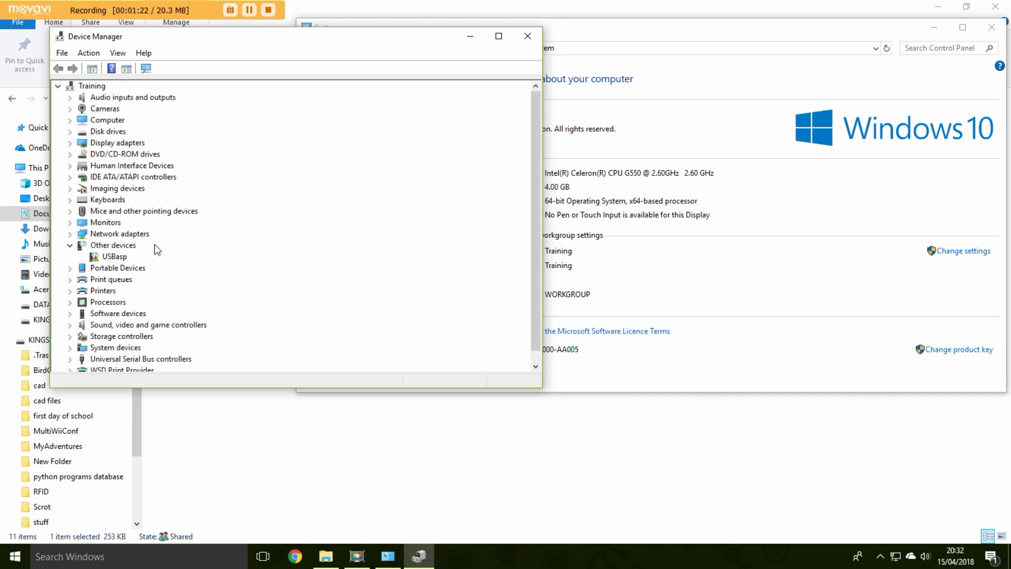
pyautogui.click(115, 258)
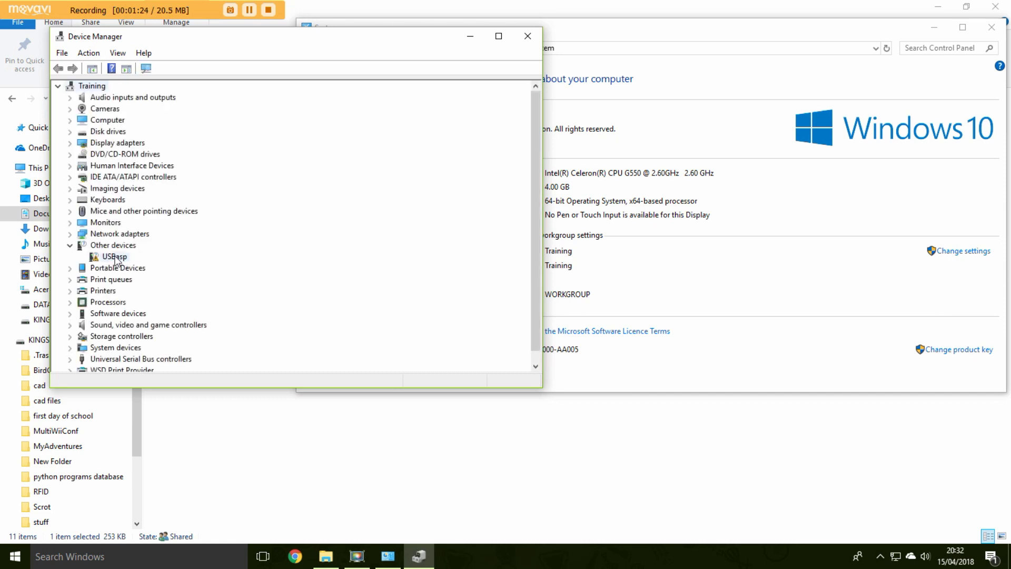
pyautogui.doubleClick(115, 257)
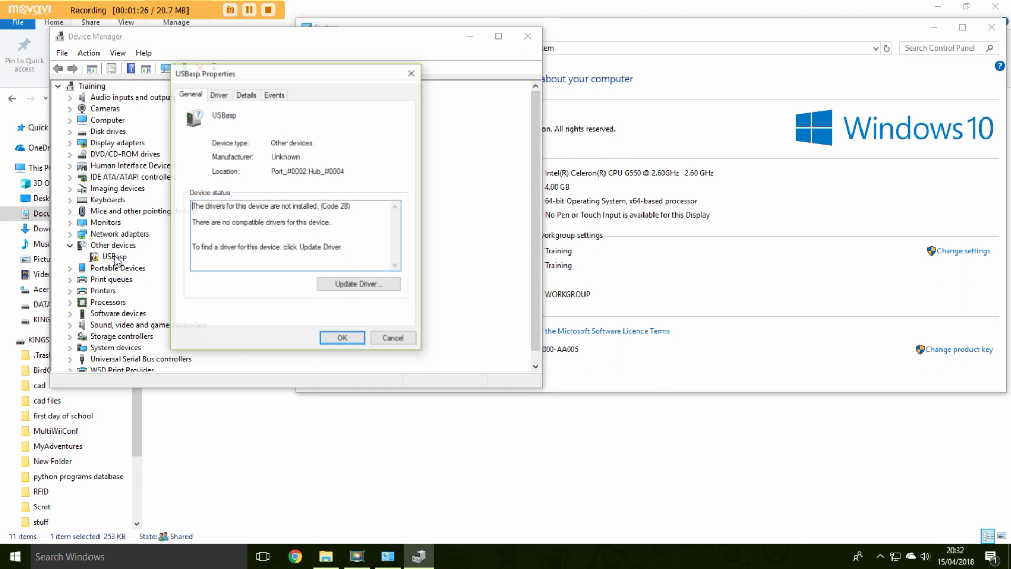
pyautogui.click(218, 96)
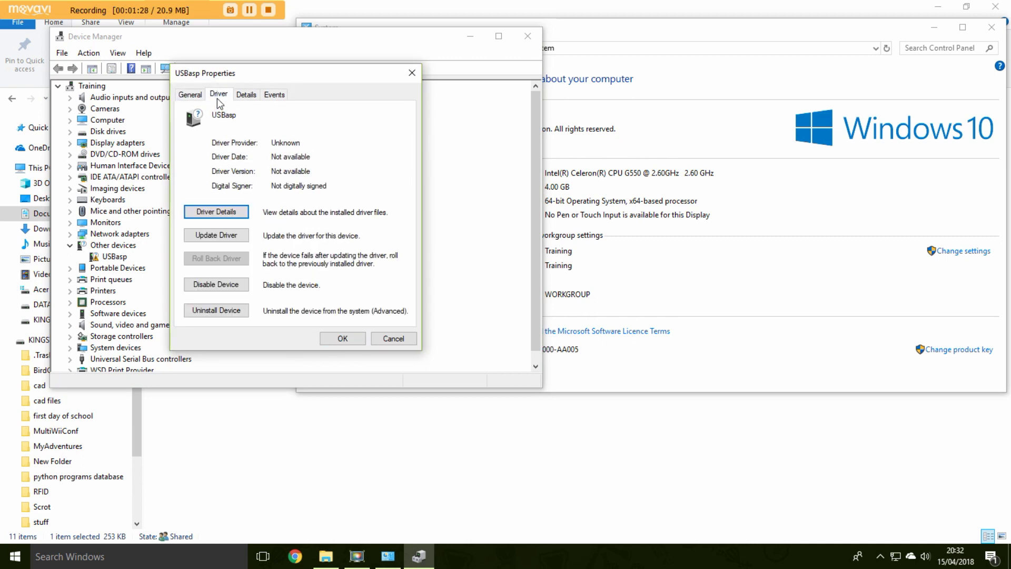
# Install the unsigned driver from the usbasp folder anyway, then close the device and system windows
pyautogui.click(209, 237)
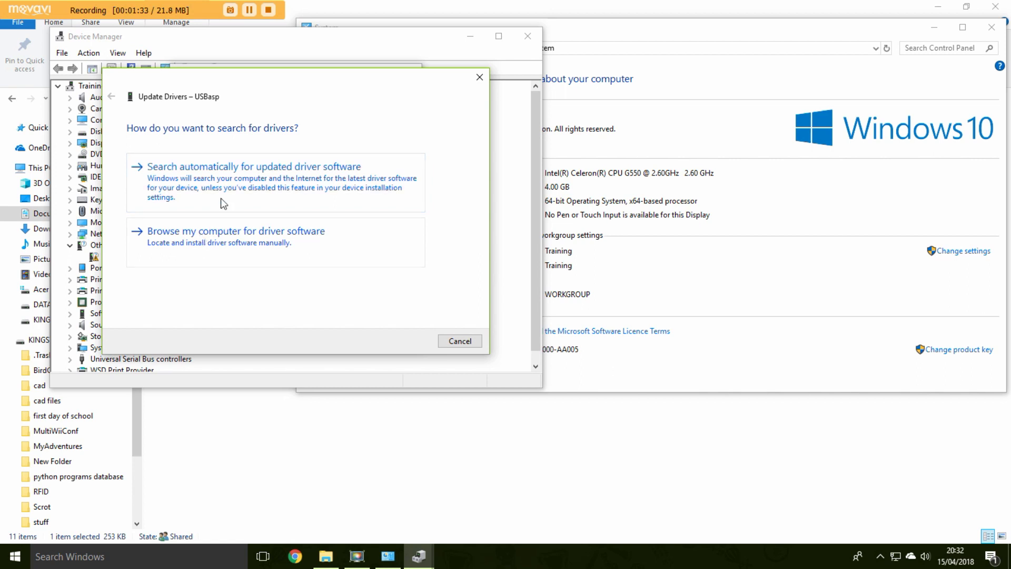
pyautogui.click(219, 234)
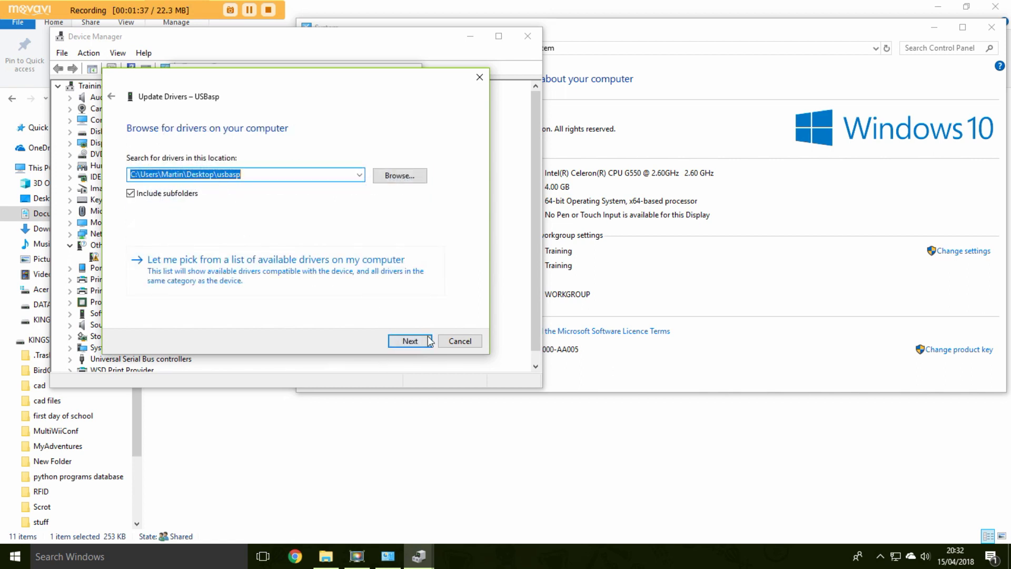
pyautogui.click(410, 341)
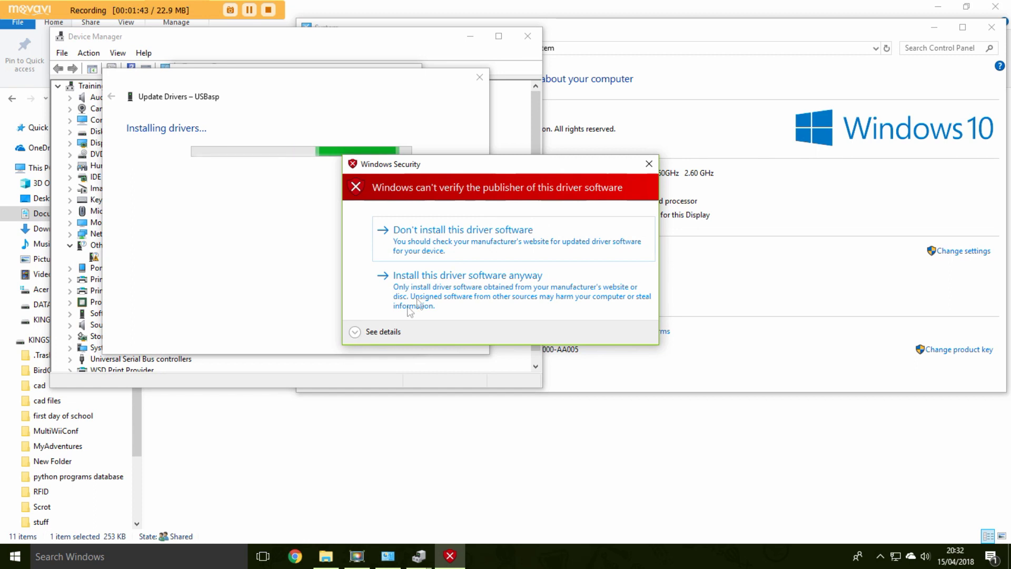
pyautogui.click(430, 283)
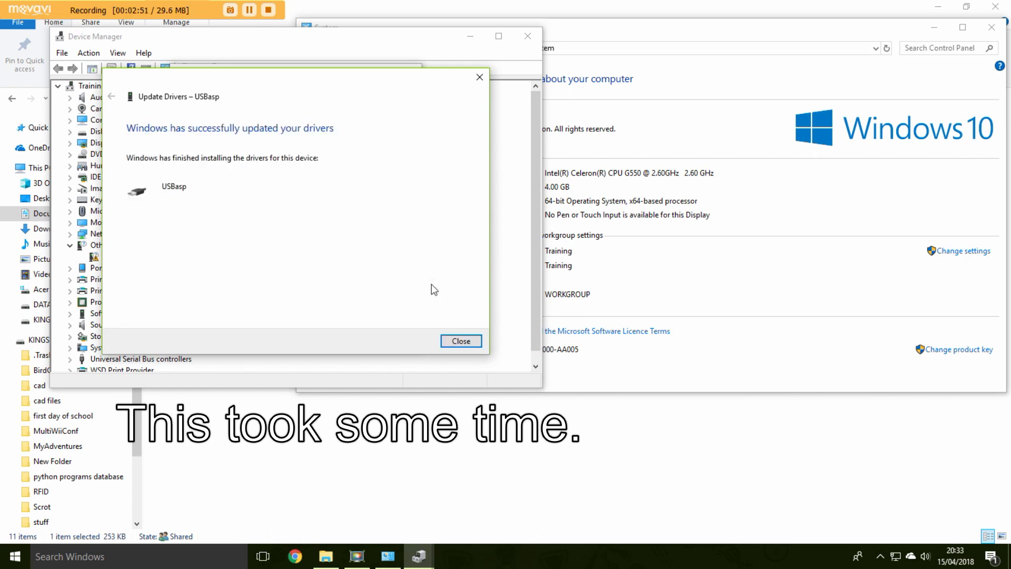
pyautogui.click(467, 343)
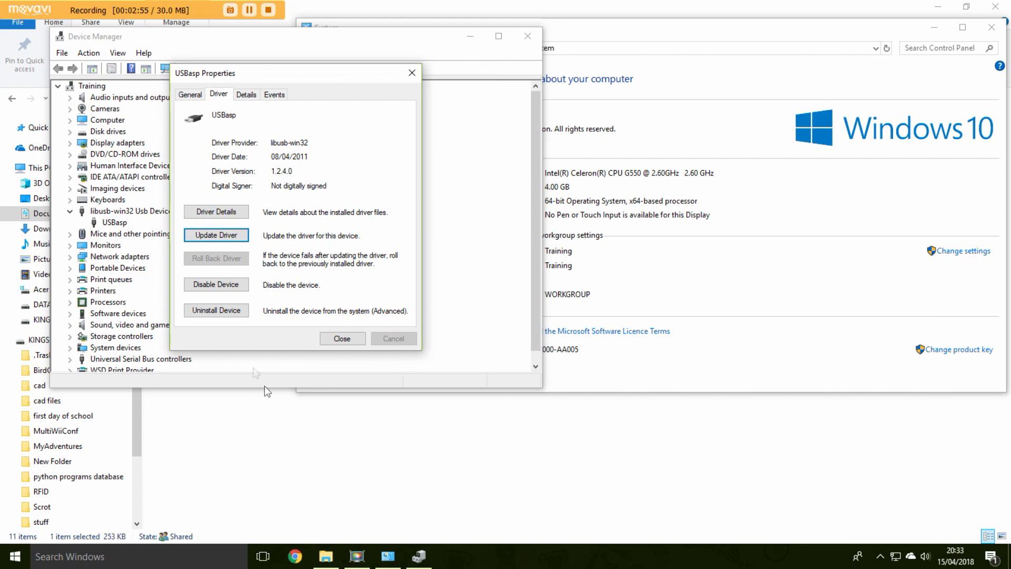
pyautogui.click(354, 340)
pyautogui.click(527, 36)
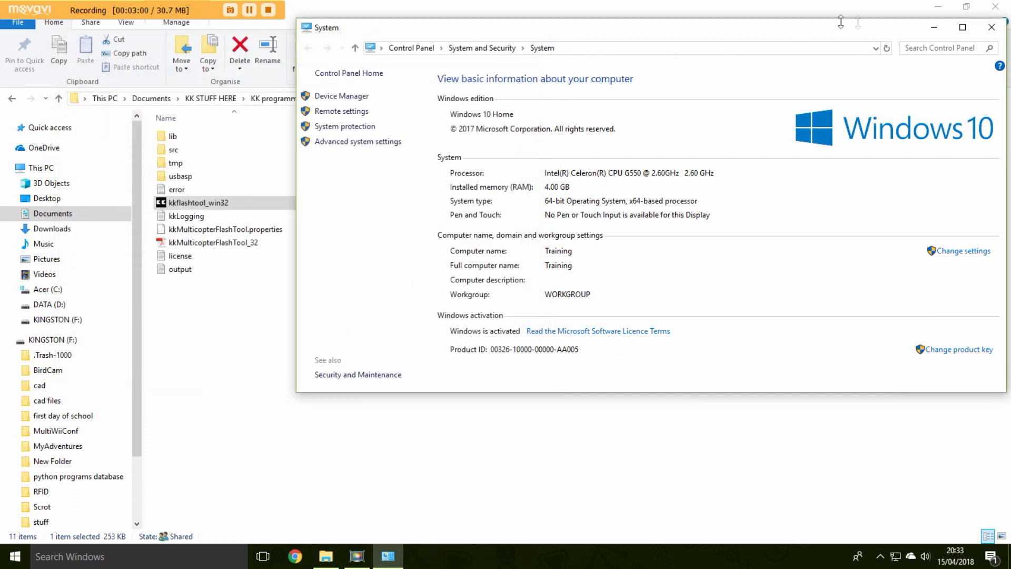
pyautogui.click(993, 27)
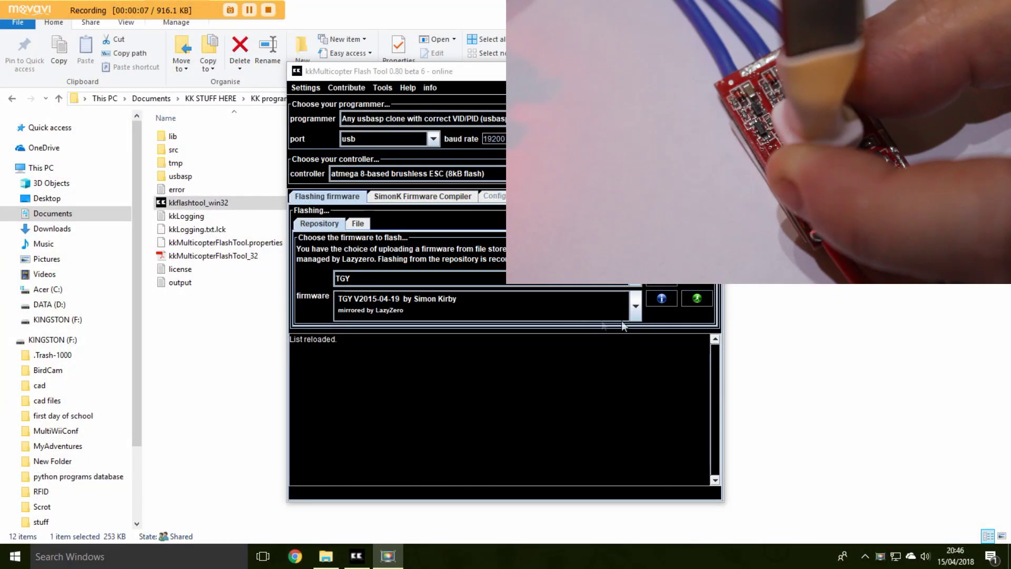
# Flash TGY V2015-04-19 to the ESC, retrying after two errors until success is confirmed
pyautogui.click(695, 298)
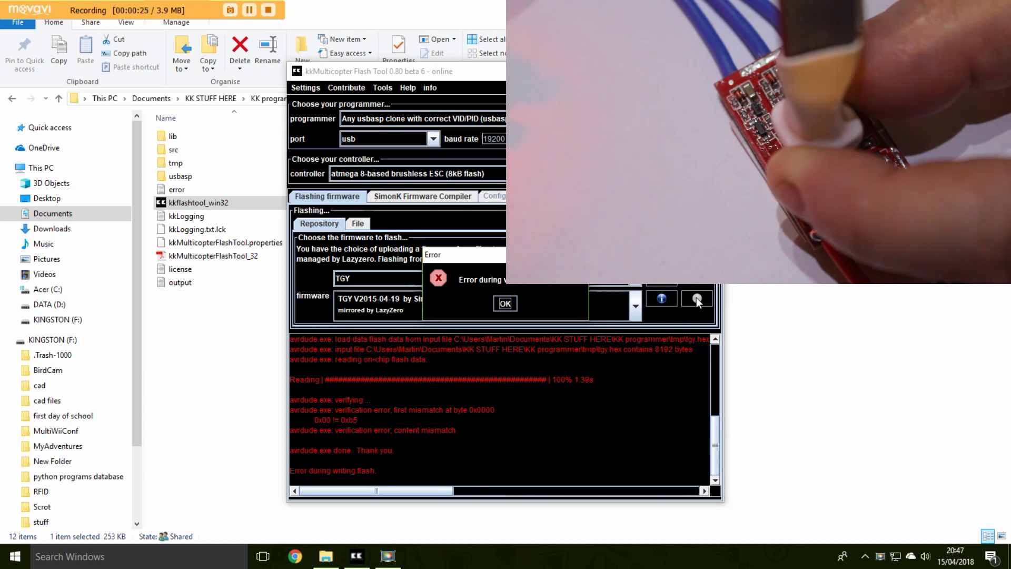
pyautogui.click(505, 303)
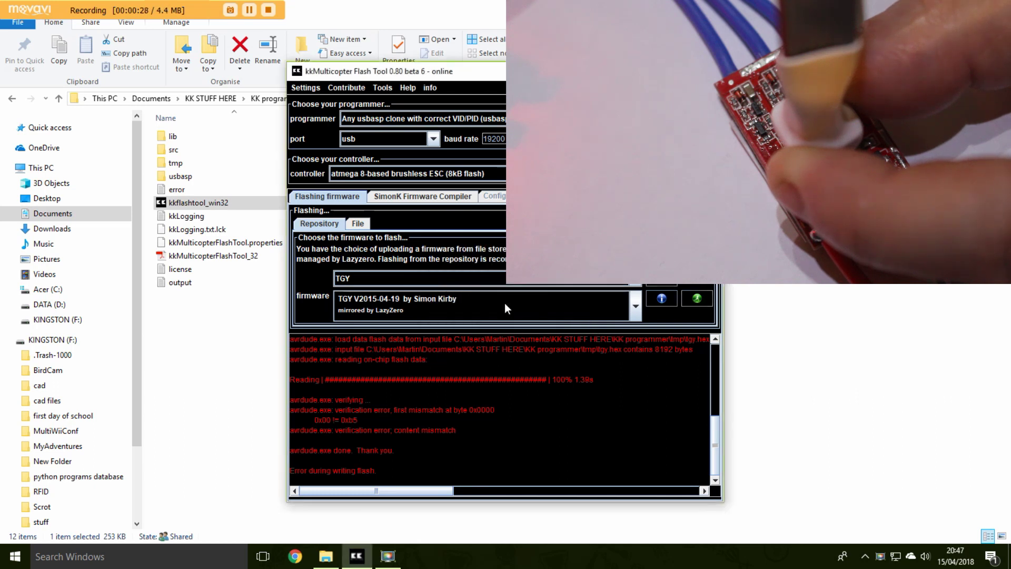
pyautogui.click(695, 299)
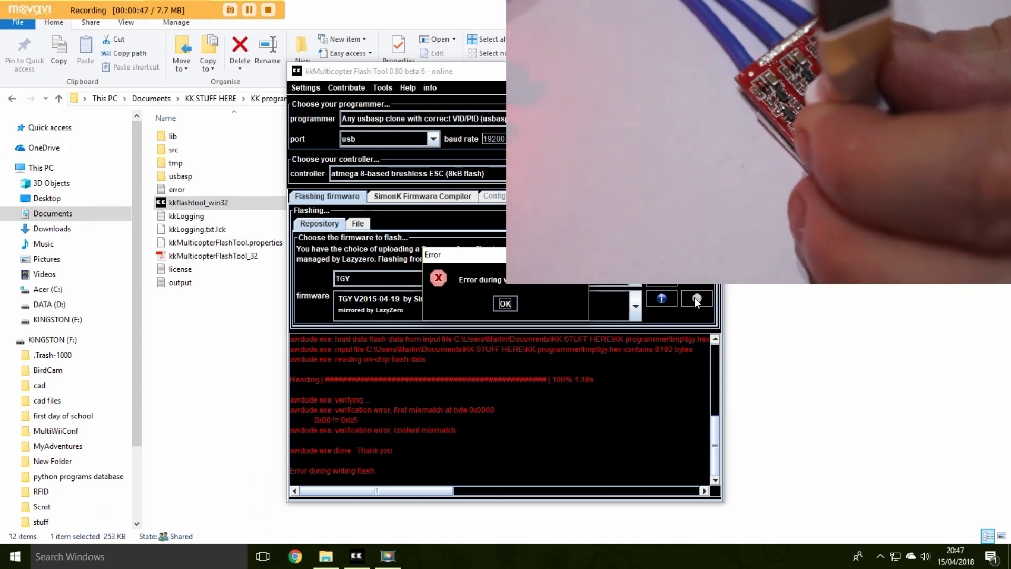
pyautogui.click(504, 304)
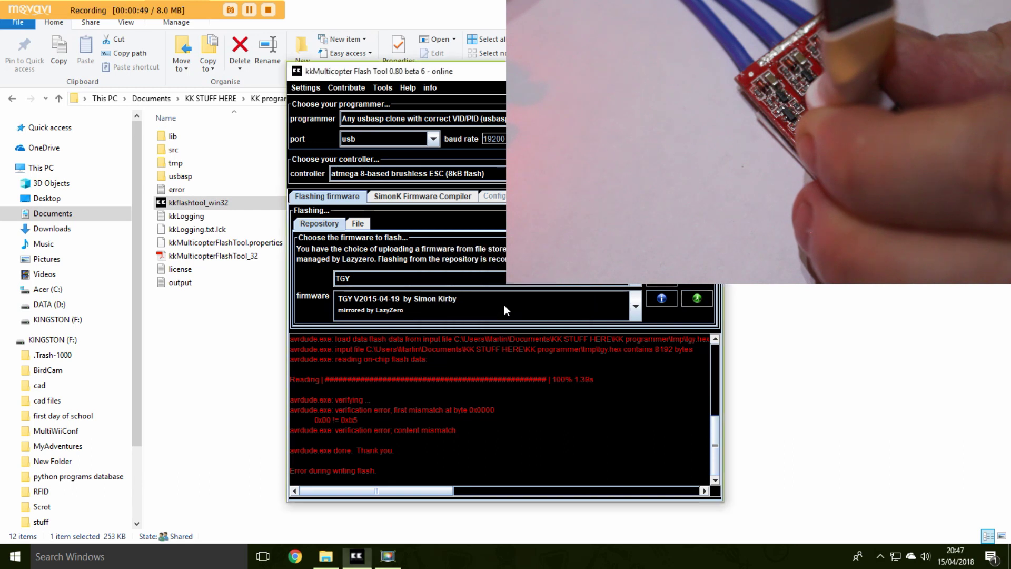
pyautogui.click(697, 299)
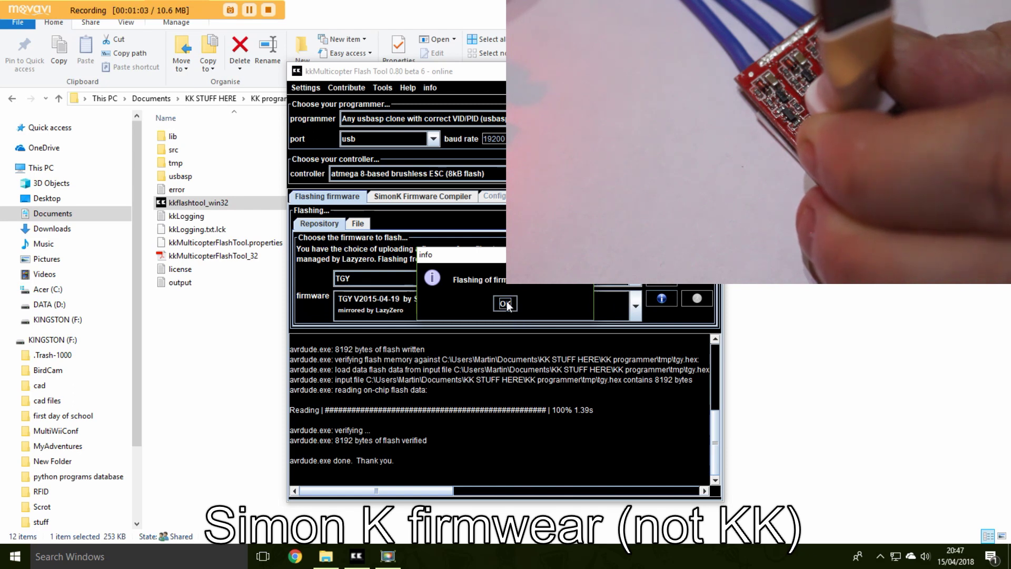
pyautogui.click(506, 304)
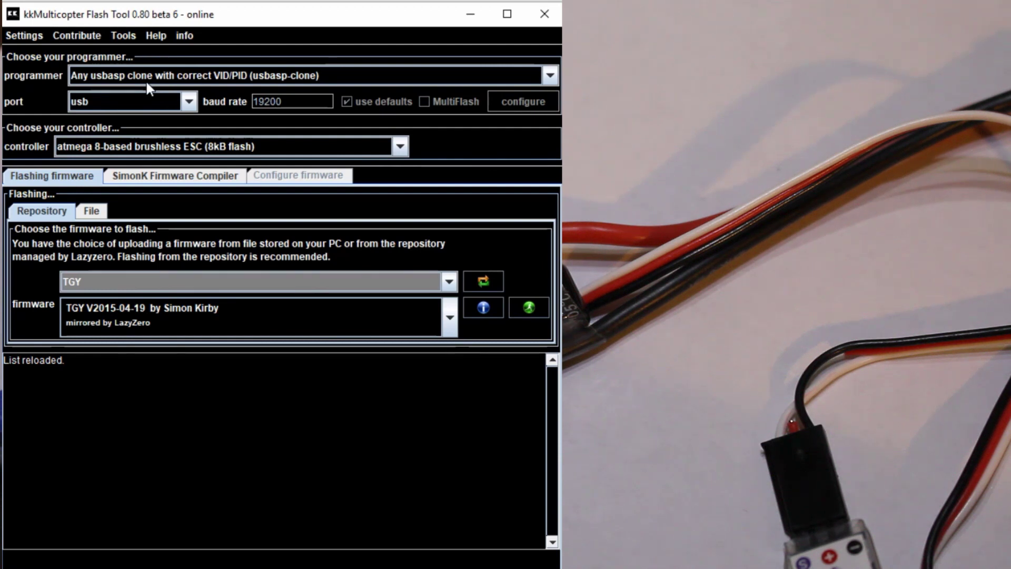
# Set the programmer to Afro USB Programming Tool on COM8 and select TGY V2015-04-19 reverse firmware
pyautogui.click(550, 74)
pyautogui.scroll(10, 458, 106)
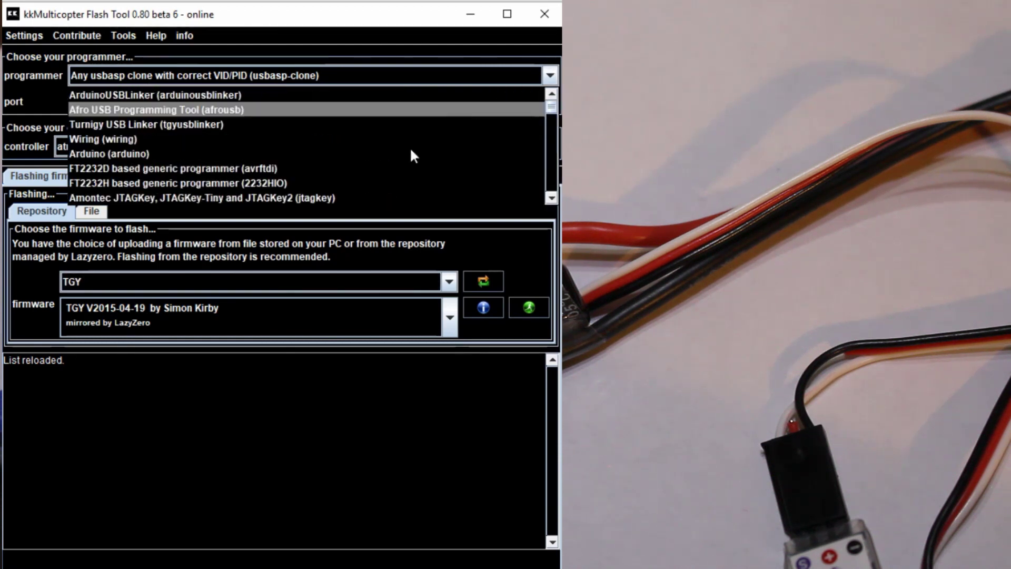
pyautogui.click(164, 110)
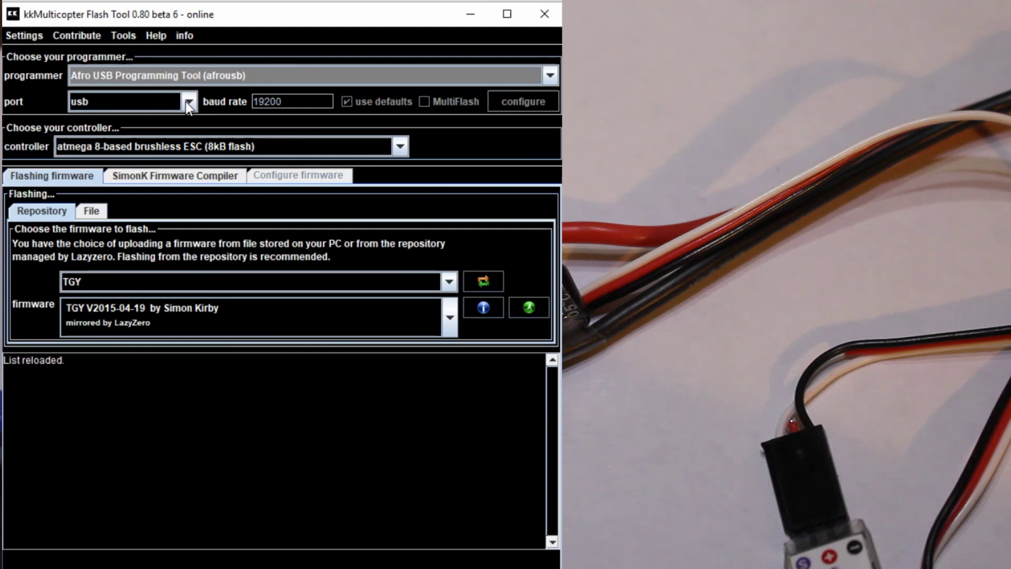
pyautogui.click(188, 103)
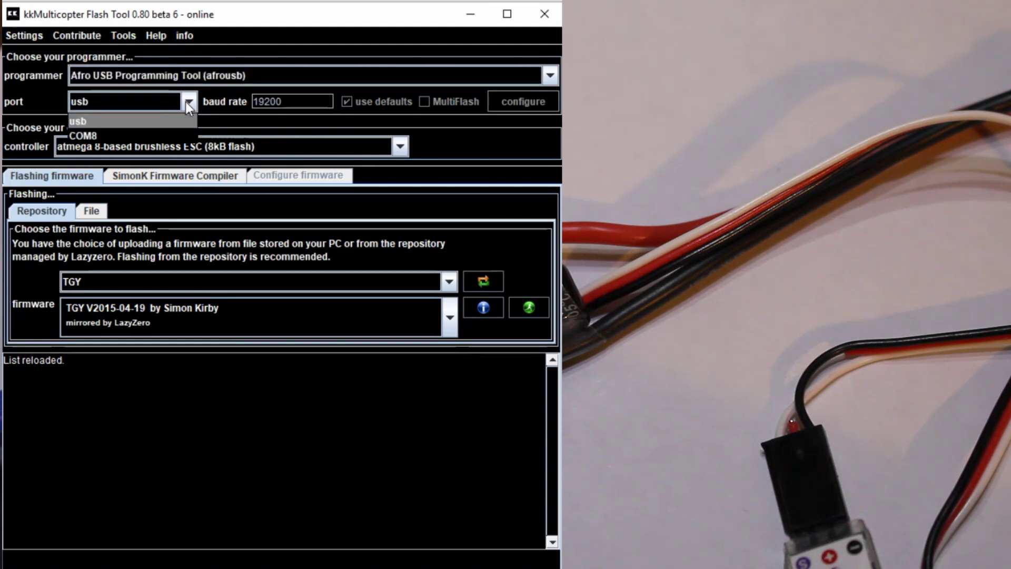
pyautogui.click(161, 135)
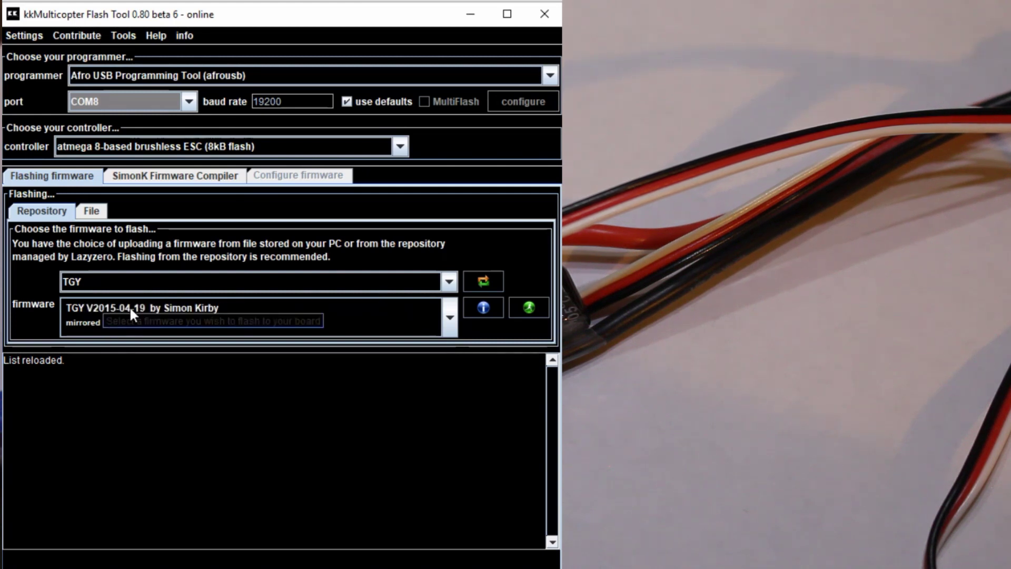
pyautogui.click(451, 310)
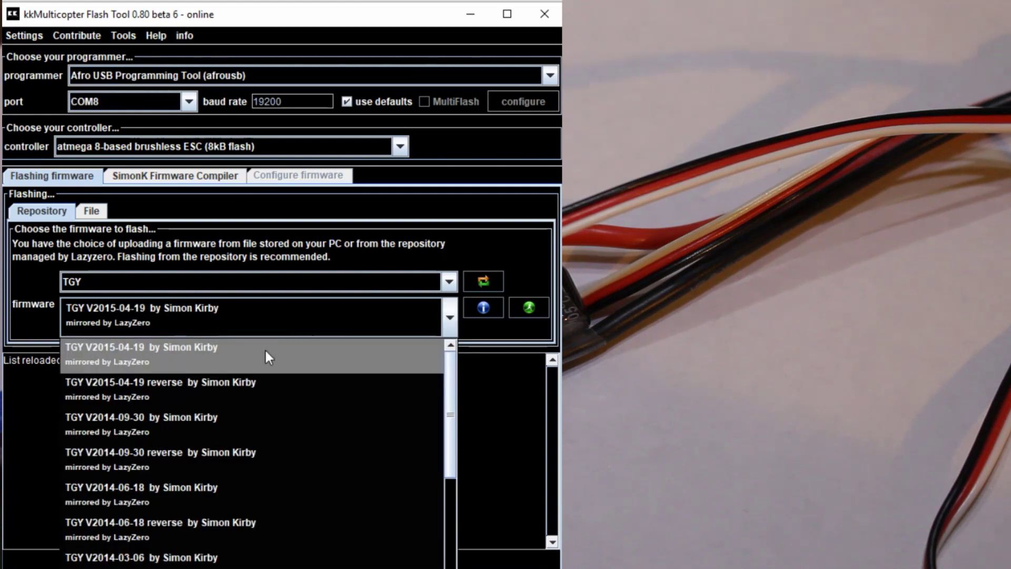
pyautogui.click(195, 396)
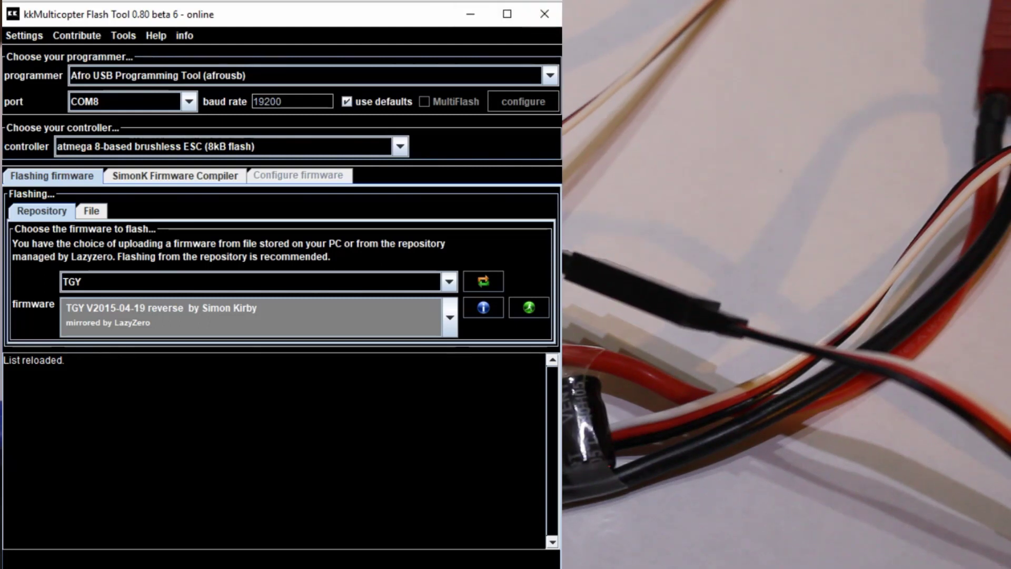
# Flash TGY V2015-04-19 reverse to the ESC and confirm the 'Flashing of firmware was successful' dialog
pyautogui.click(536, 310)
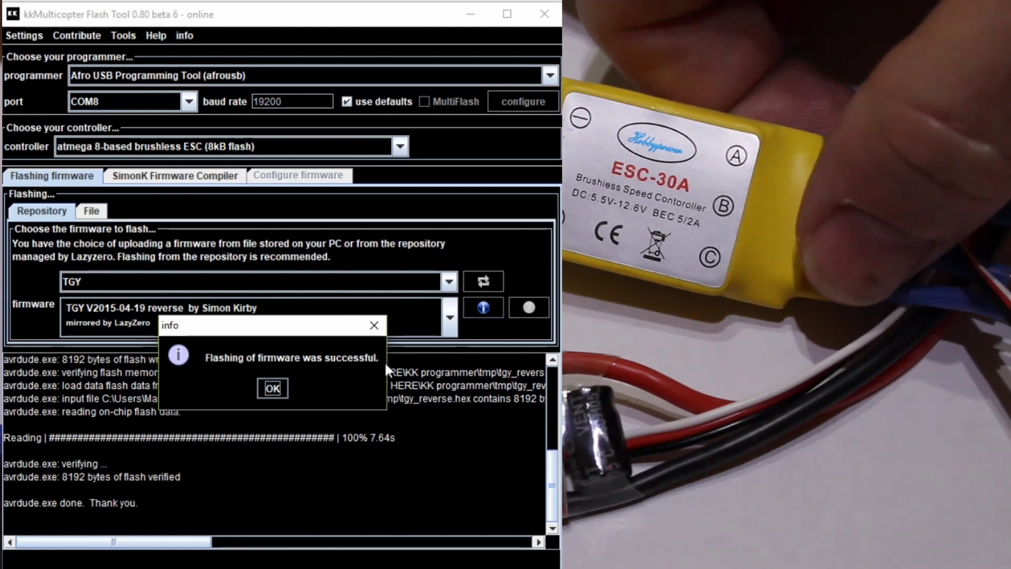
pyautogui.click(273, 387)
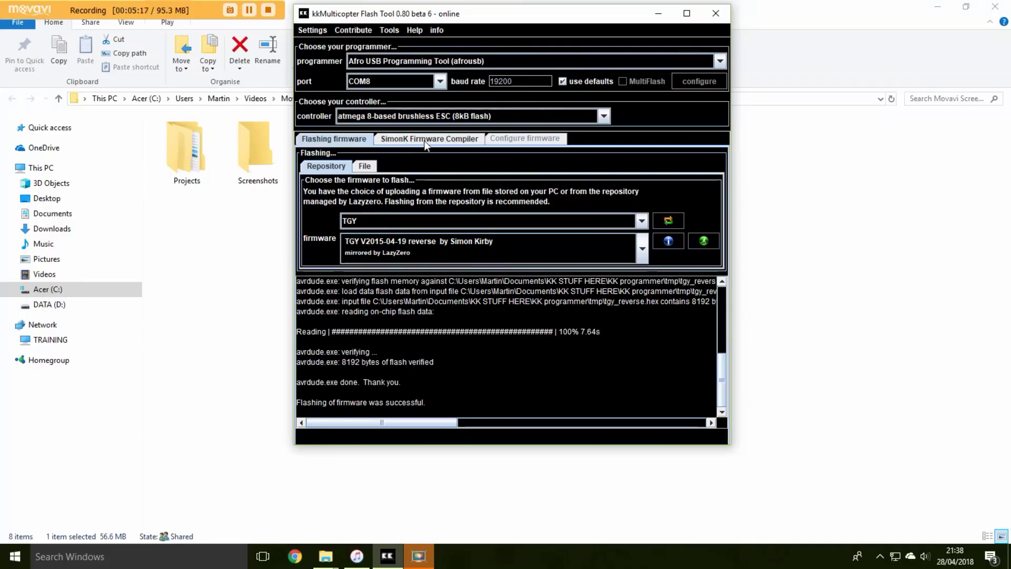
# Download the master SimonK source in the Firmware Compiler and select the tgy board
pyautogui.click(425, 142)
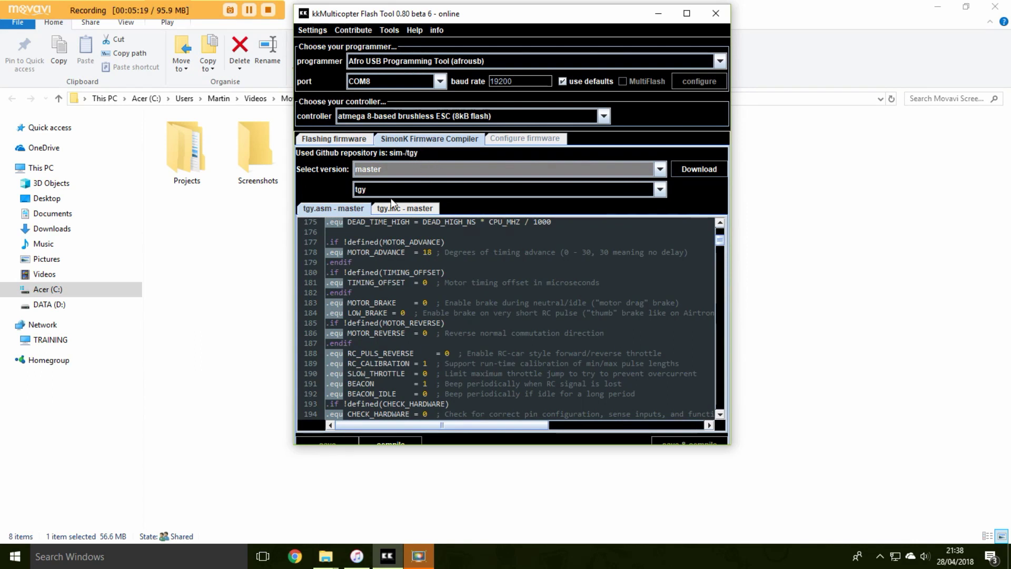
pyautogui.click(692, 167)
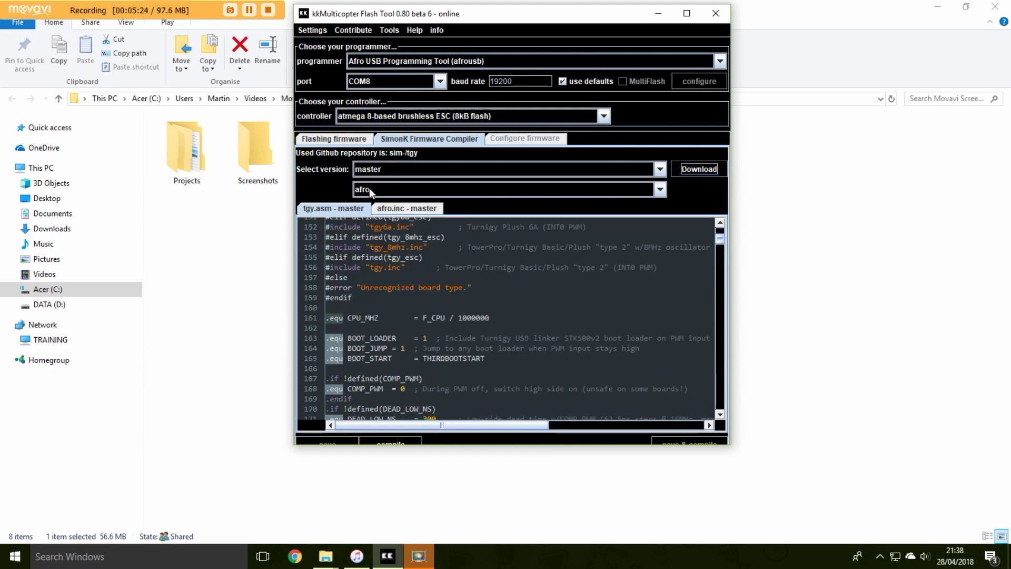
pyautogui.click(659, 191)
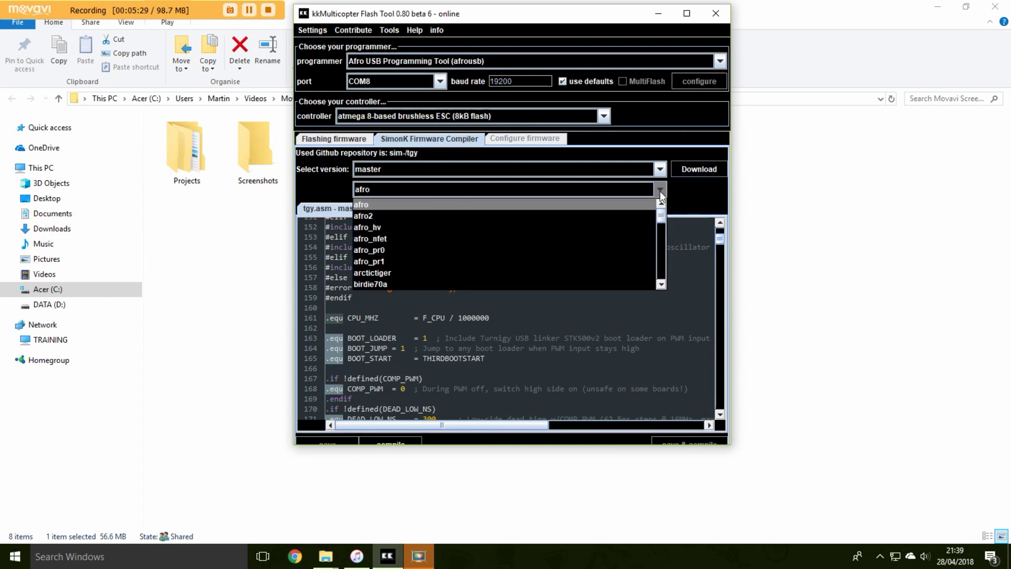
pyautogui.scroll(-15, 540, 239)
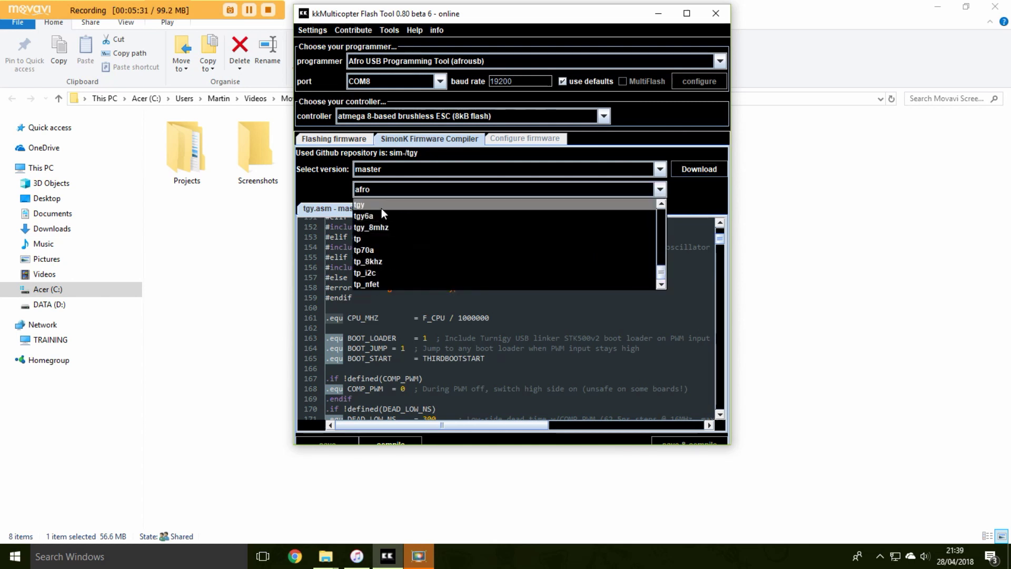
pyautogui.click(380, 208)
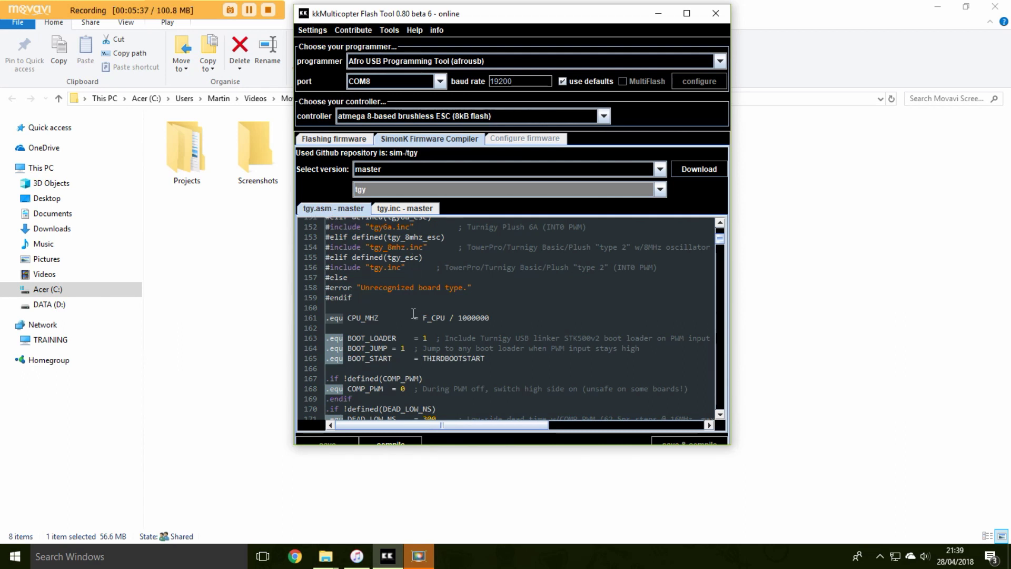
# Change MOTOR_ADVANCE on line 178 of tgy.asm from 18 to 15
pyautogui.scroll(-4, 414, 313)
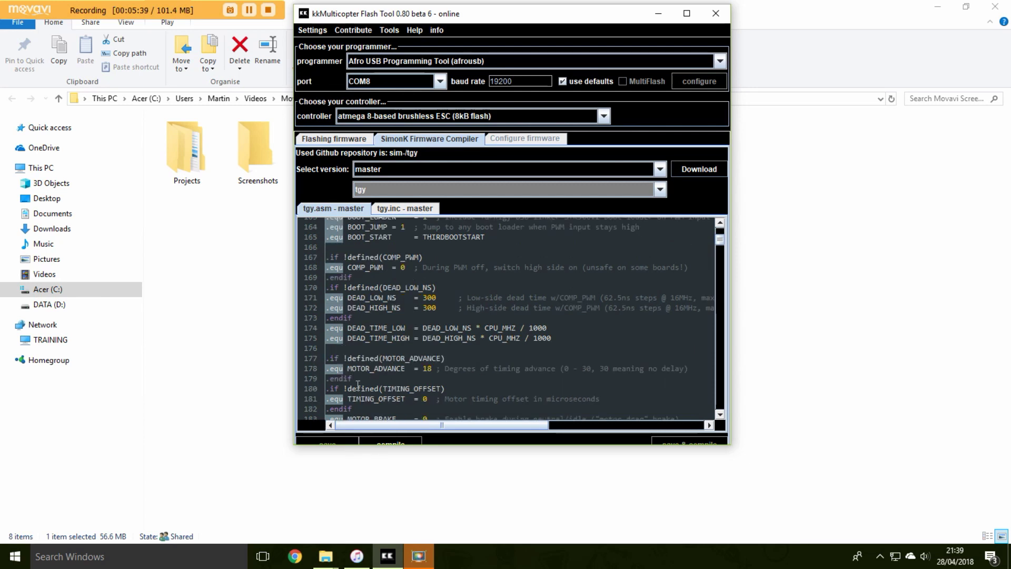
pyautogui.scroll(-1, 411, 372)
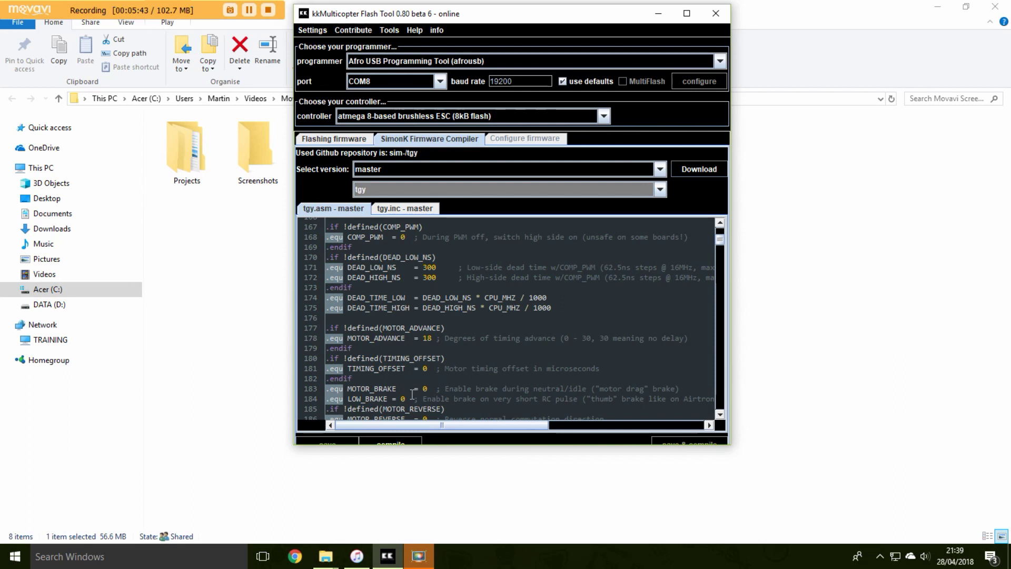
pyautogui.scroll(-1, 412, 395)
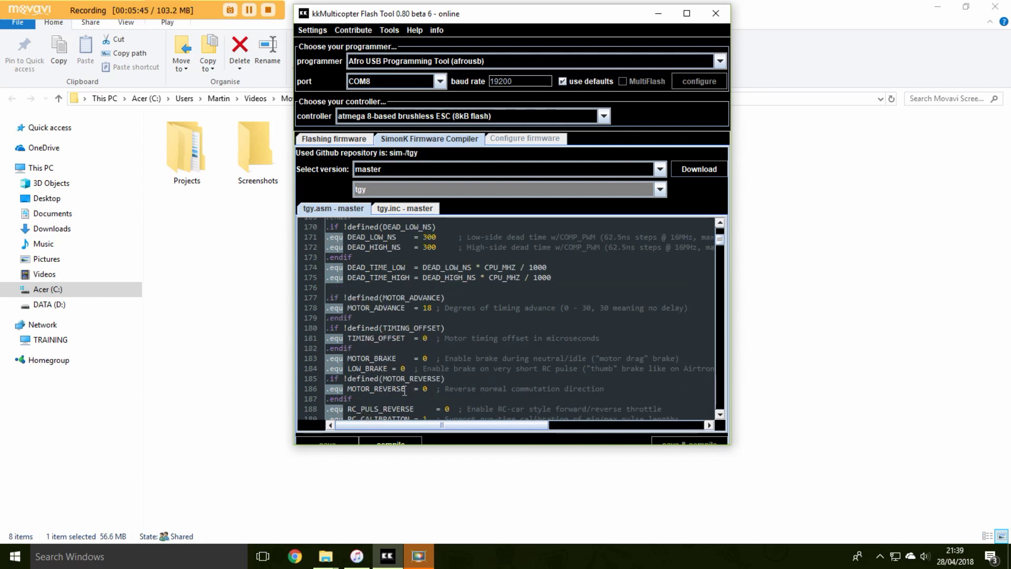
pyautogui.scroll(-1, 441, 388)
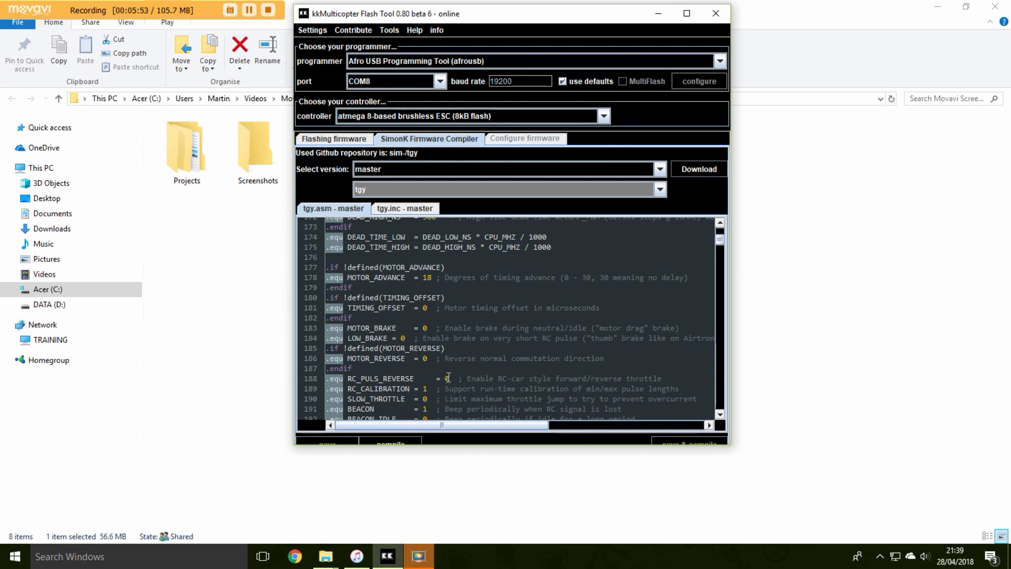
pyautogui.scroll(1, 437, 331)
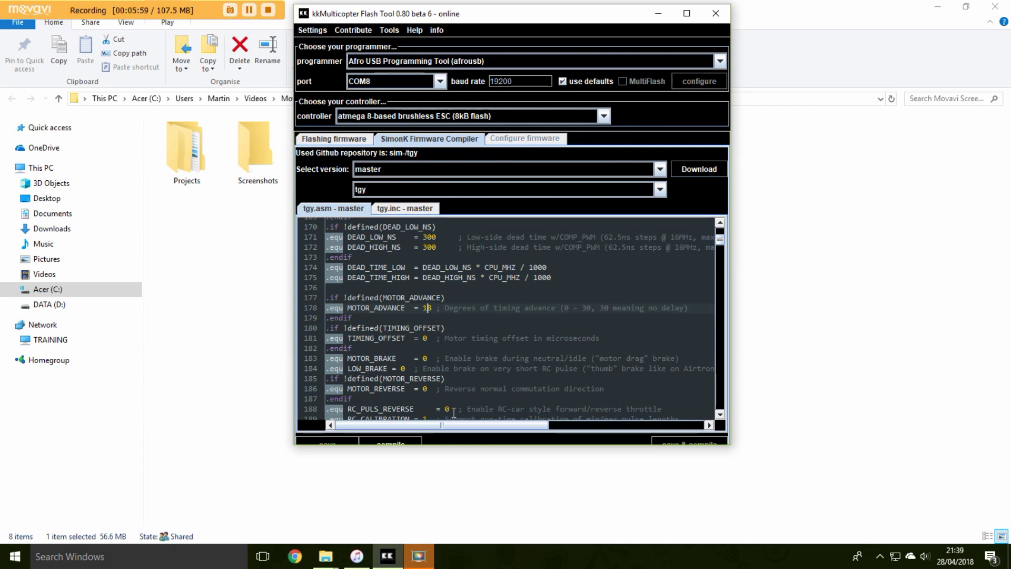
pyautogui.press('Delete')
pyautogui.write('5')
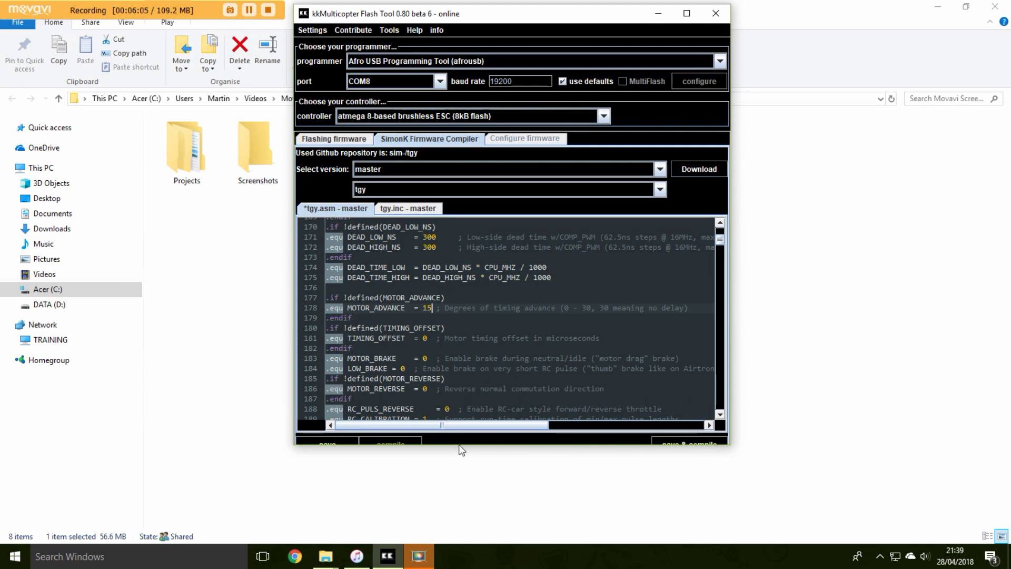
# Save and compile the edited source to tgy.hex, flash it to the ESC, and dismiss the success message
pyautogui.moveTo(459, 445); pyautogui.dragTo(456, 490)
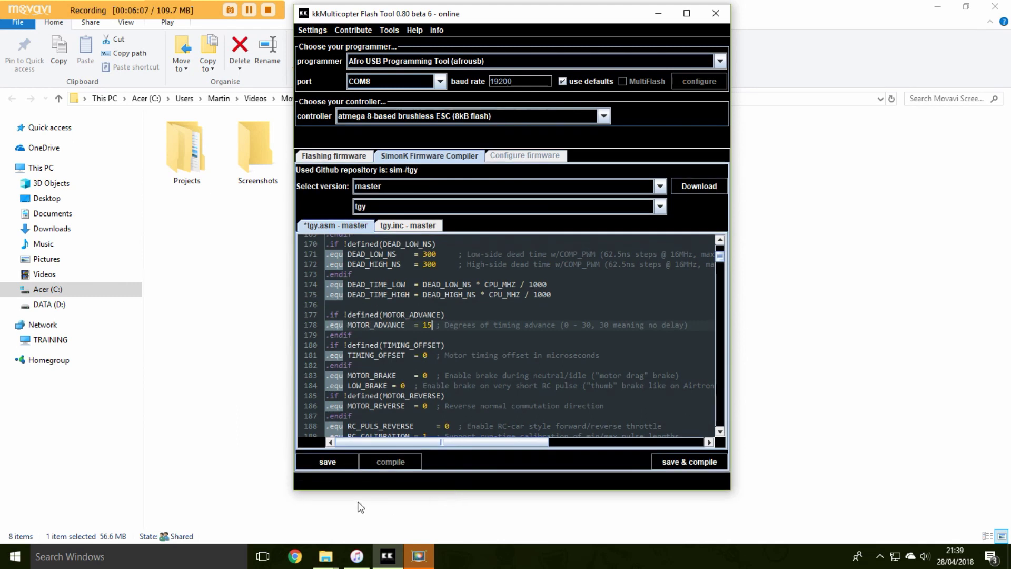
pyautogui.click(681, 461)
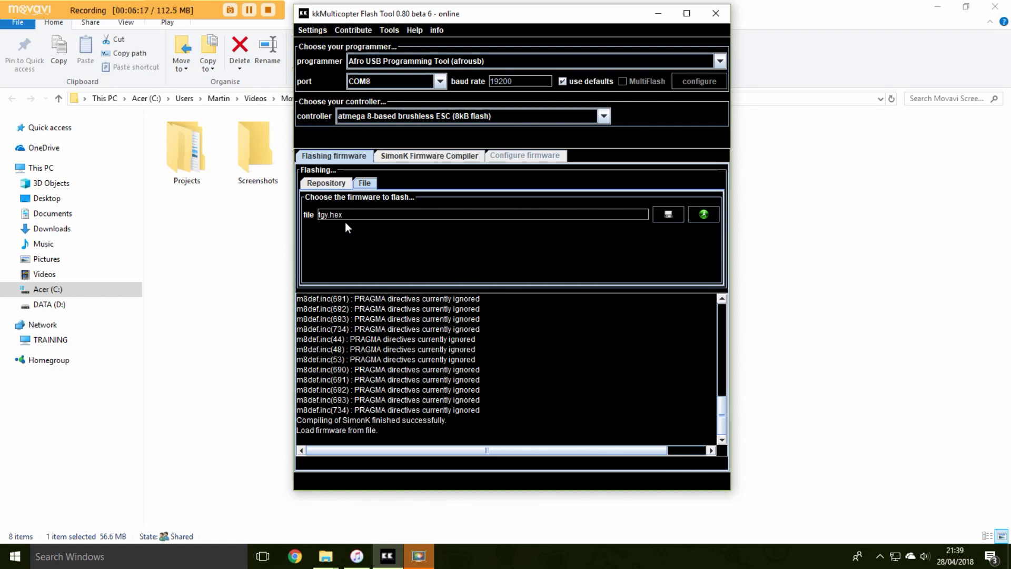
pyautogui.click(702, 215)
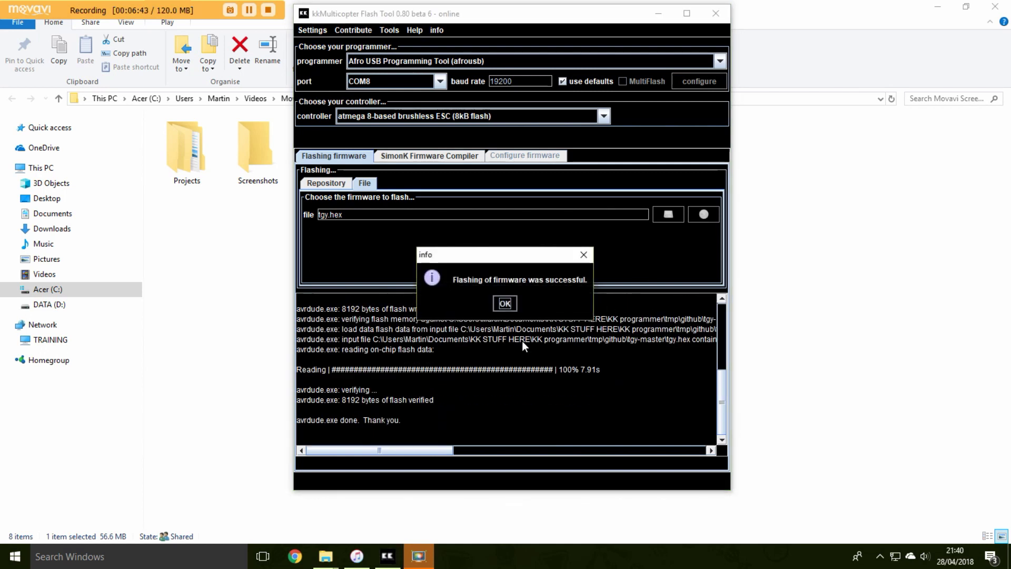
pyautogui.click(504, 303)
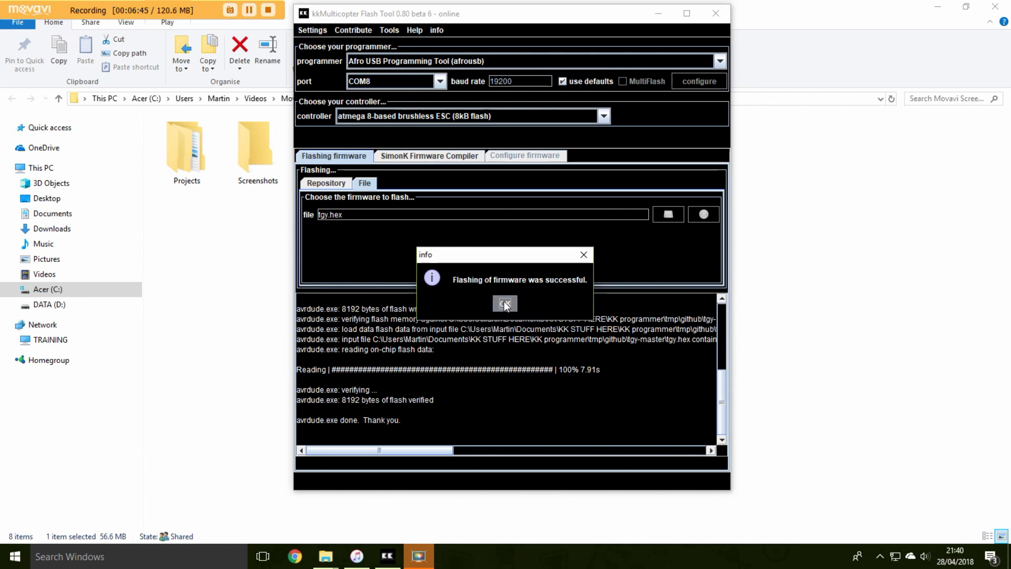